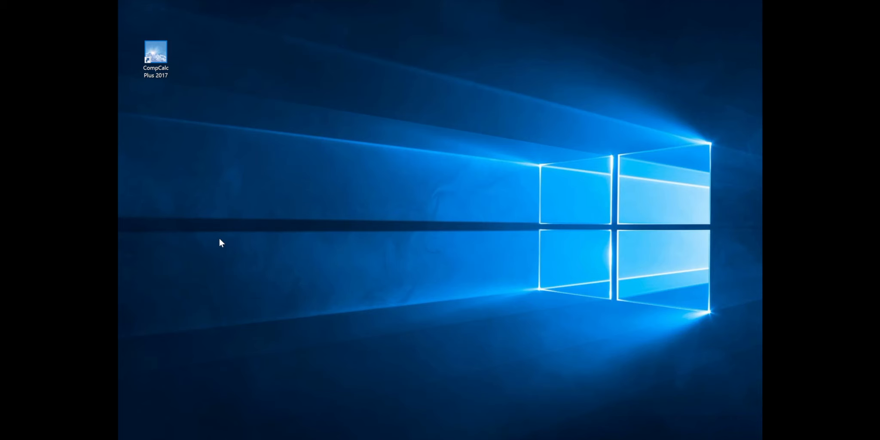
Launch CompCalc Plus 2017, showing the 74% lumbar spine PD rating worth $144,202.50
double_click(156, 59)
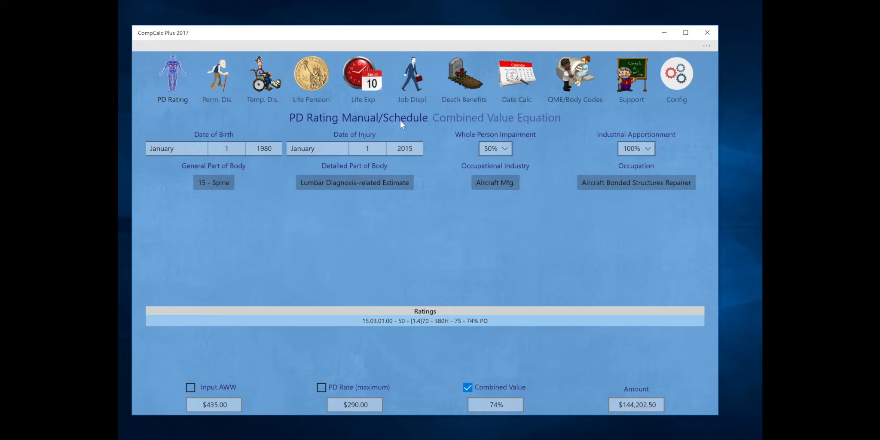
Add a second 50% rating row with Edit > Add rating, then return to the PD Rating schedule
left_click(455, 121)
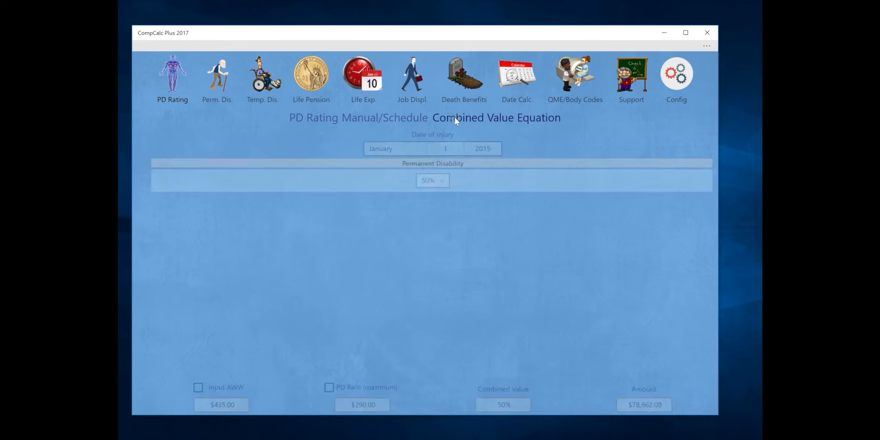
left_click(401, 122)
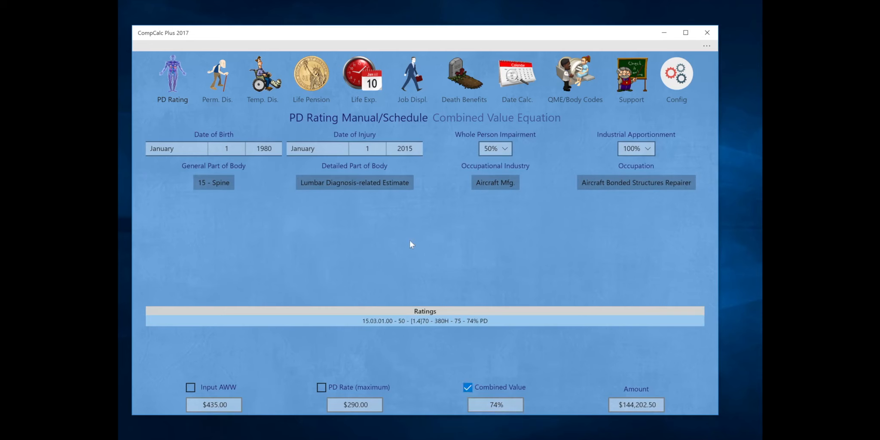
left_click(467, 119)
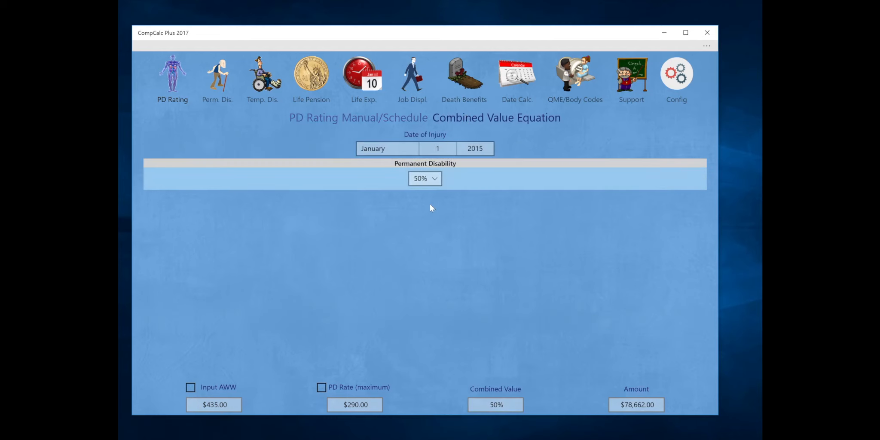
left_click(196, 46)
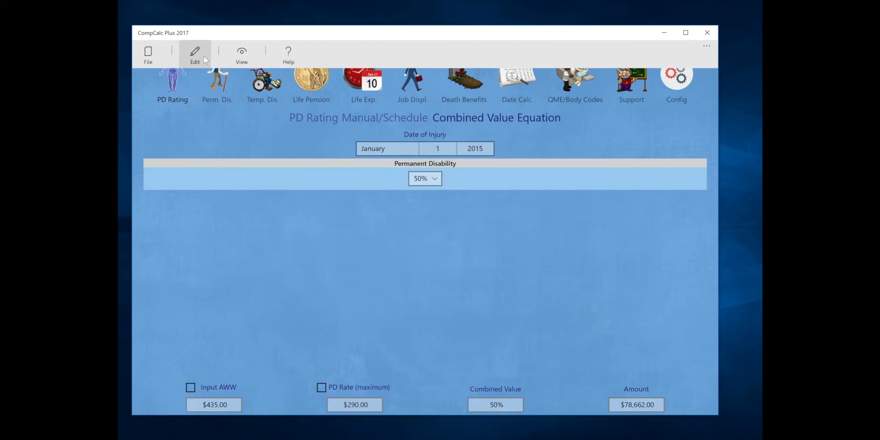
left_click(197, 60)
left_click(181, 64)
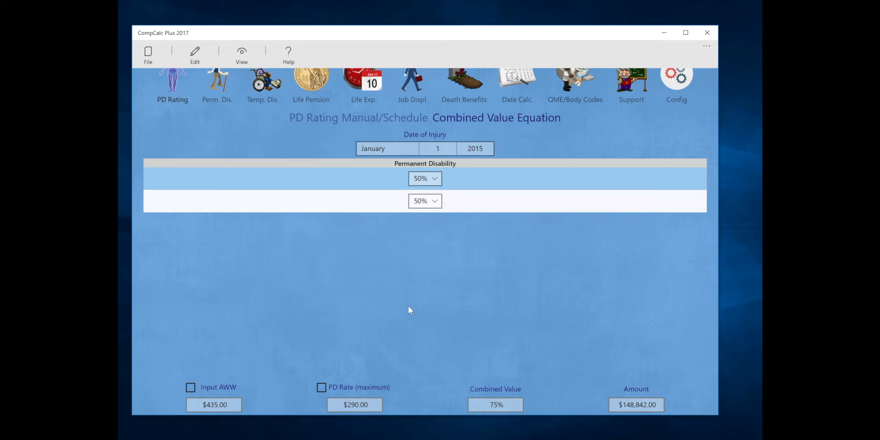
left_click(369, 122)
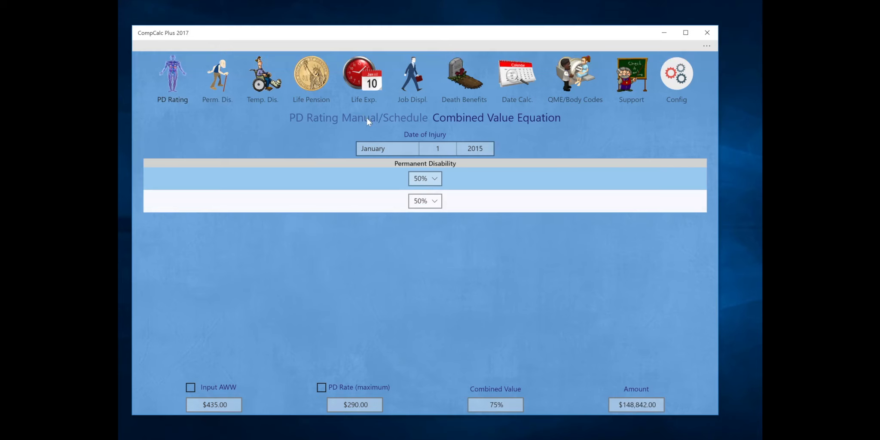
left_click(368, 121)
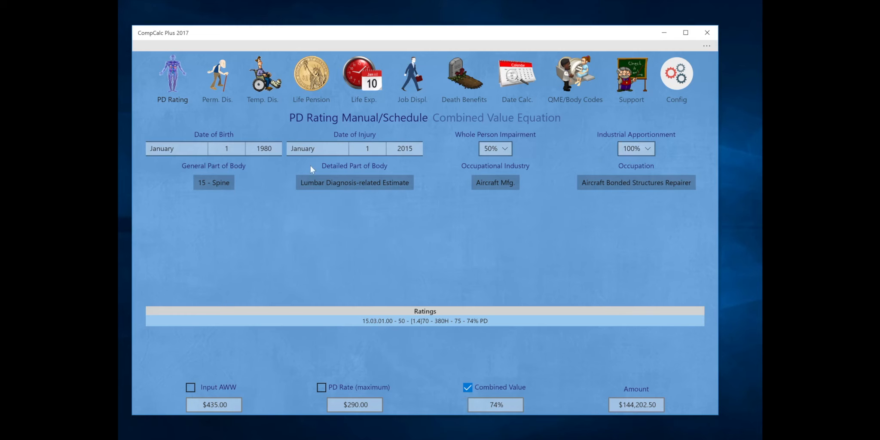
Try 09 Hematopoietic, 08 Skin and 06 Digestive as general body part, ending on 15 - Spine
left_click(207, 181)
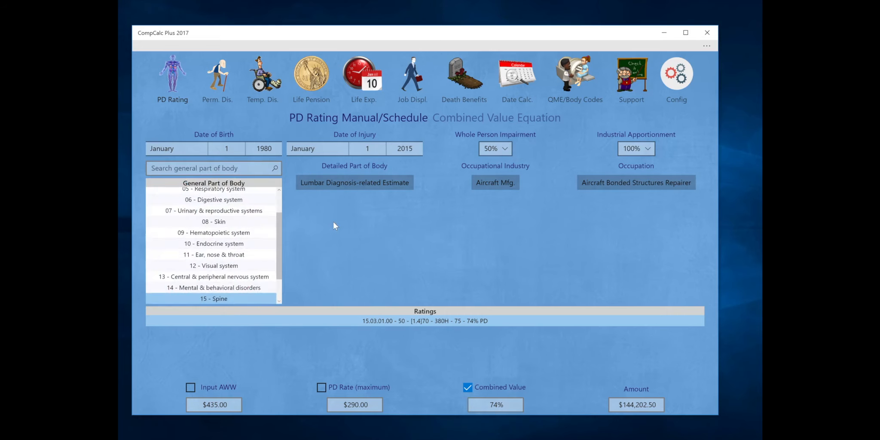
scroll(223, 247, "down", 1)
scroll(223, 247, "down", 2)
scroll(240, 245, "up", 4)
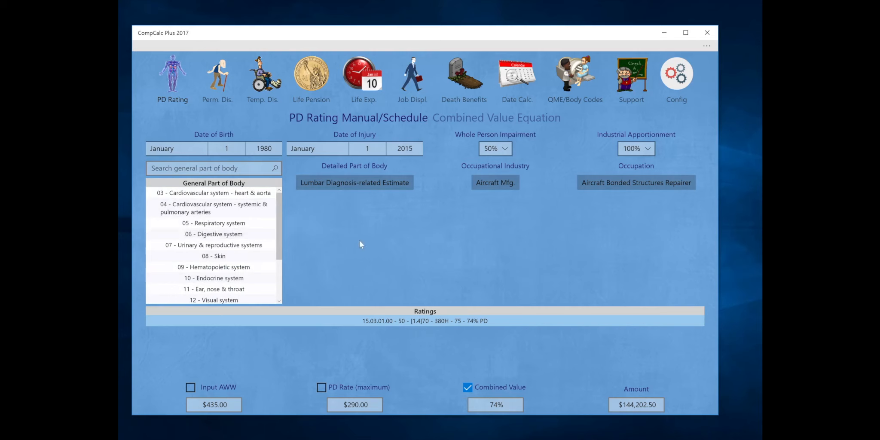
left_click(216, 269)
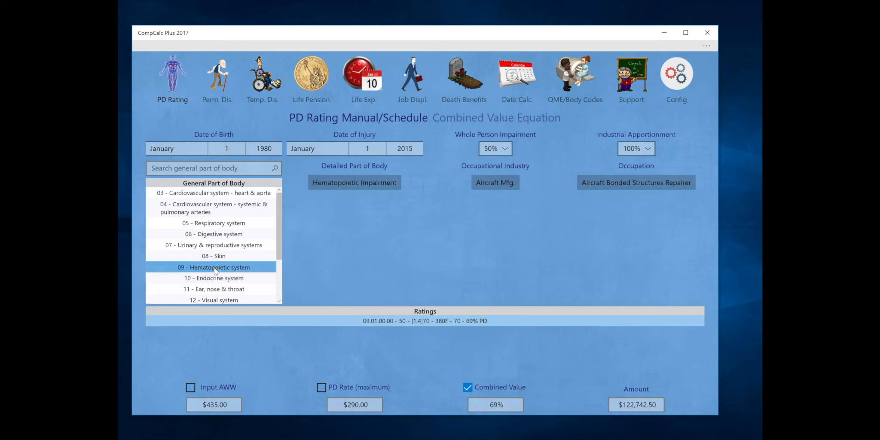
left_click(339, 184)
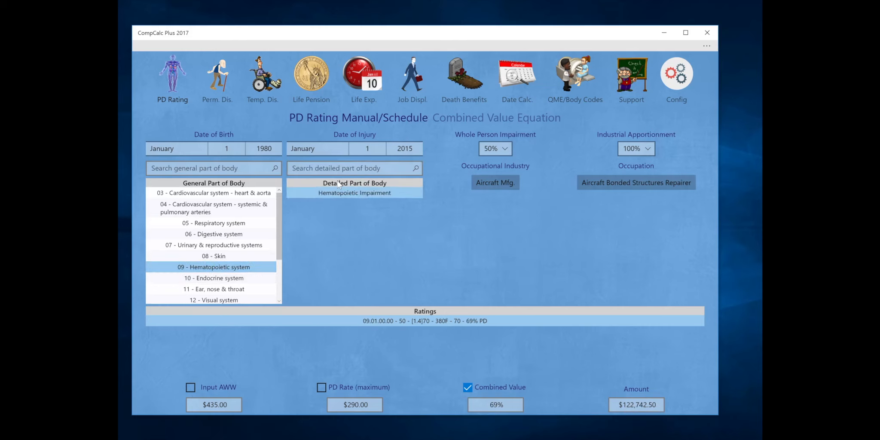
left_click(200, 258)
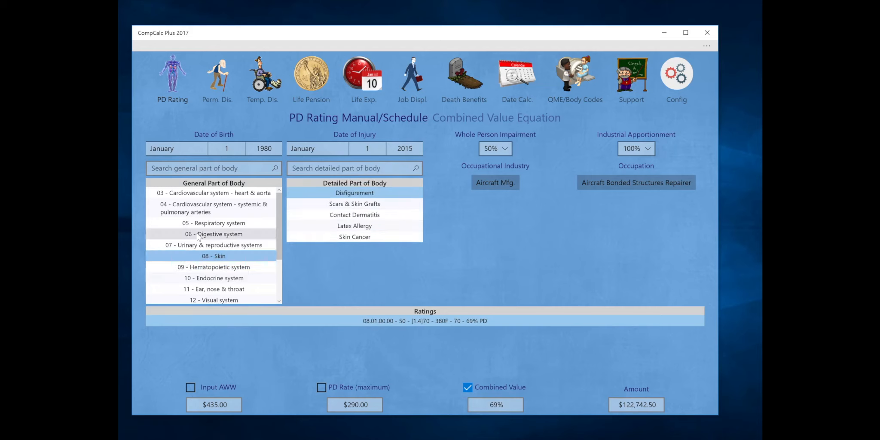
left_click(199, 236)
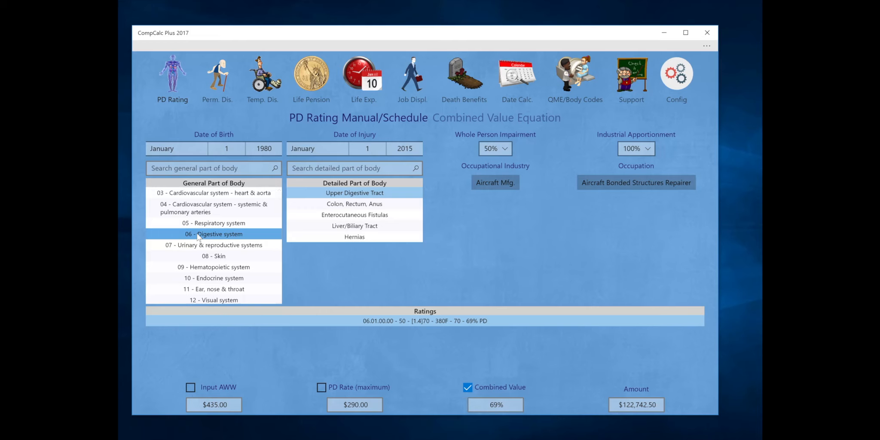
scroll(220, 296, "down", 3)
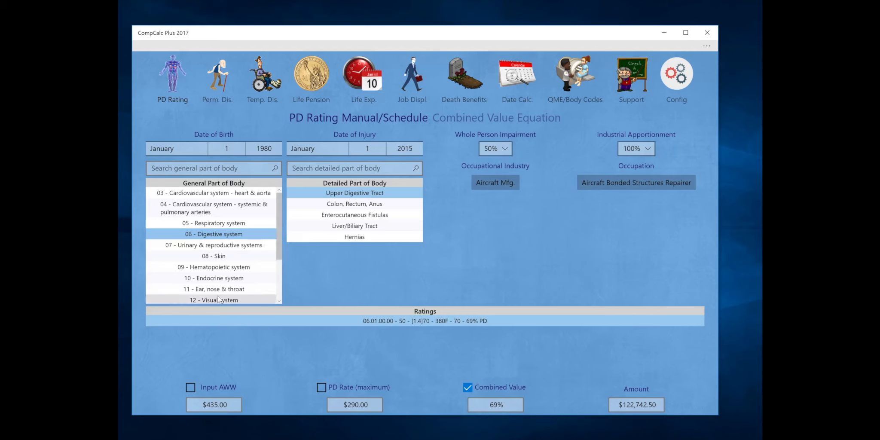
left_click(220, 269)
scroll(363, 250, "down", 3)
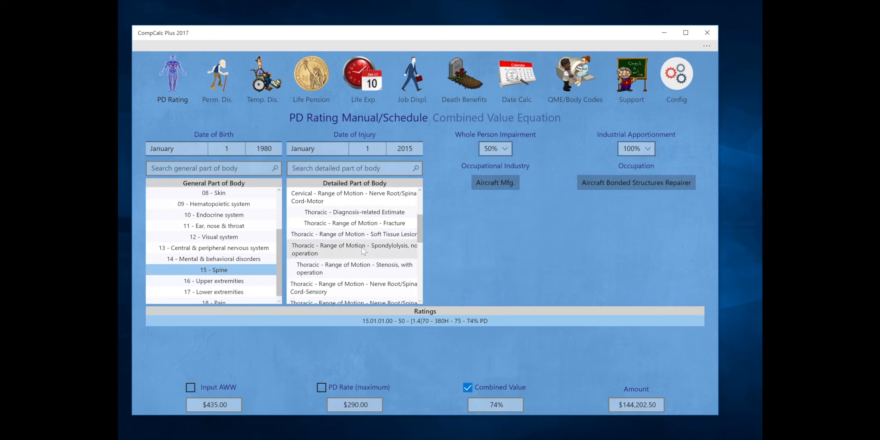
Search 'spin' in the general body parts and select 15 - Spine
left_click(348, 167)
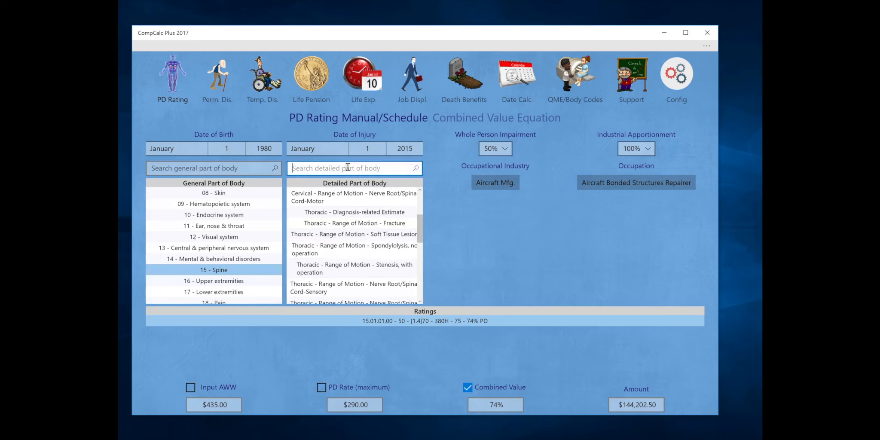
left_click(244, 168)
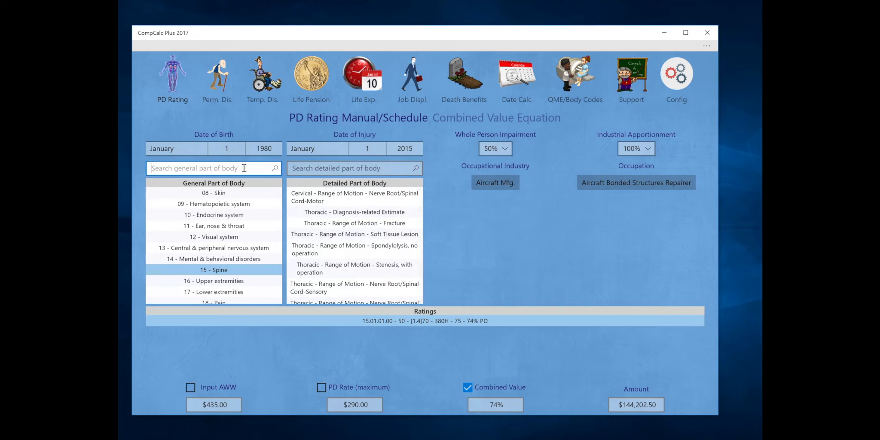
type("back")
key("BackSpace")
key("BackSpace")
key("BackSpace")
key("BackSpace")
type("spin")
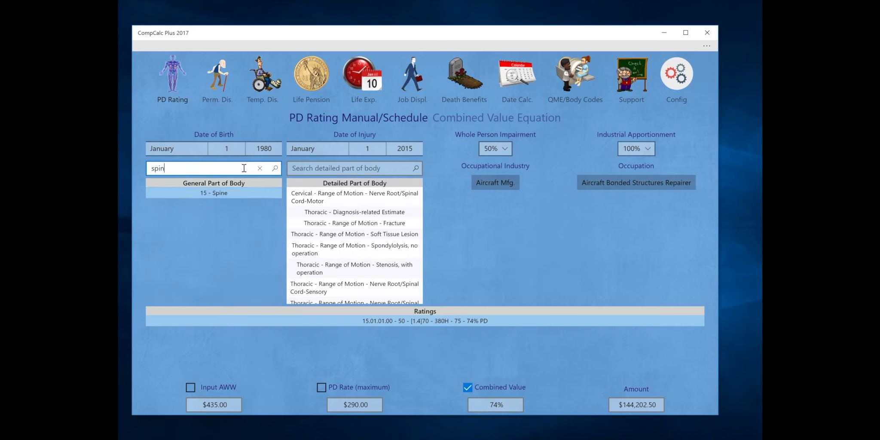
left_click(227, 193)
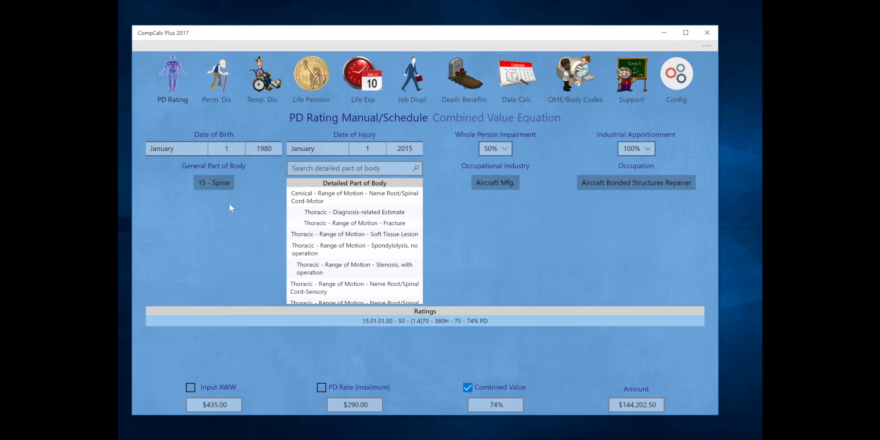
Search 'lumb' in the detailed body parts and pick Lumbar Diagnosis-related Estimate (15.03.01.00)
left_click(319, 165)
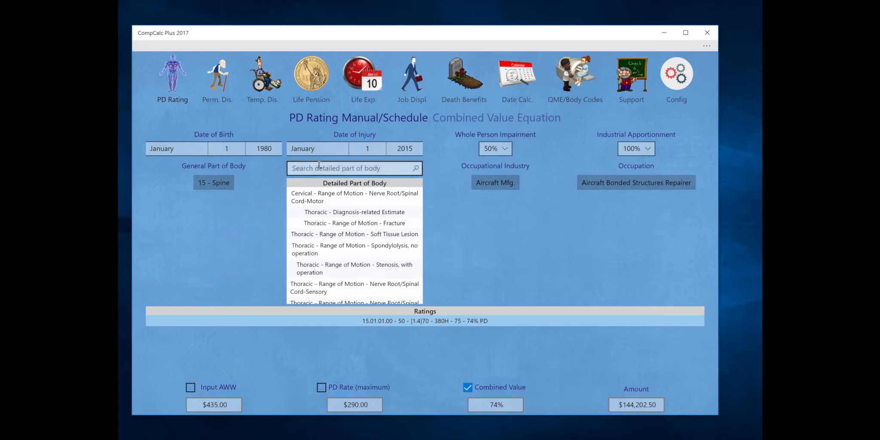
left_click(318, 165)
type("low")
key("BackSpace")
key("BackSpace")
key("BackSpace")
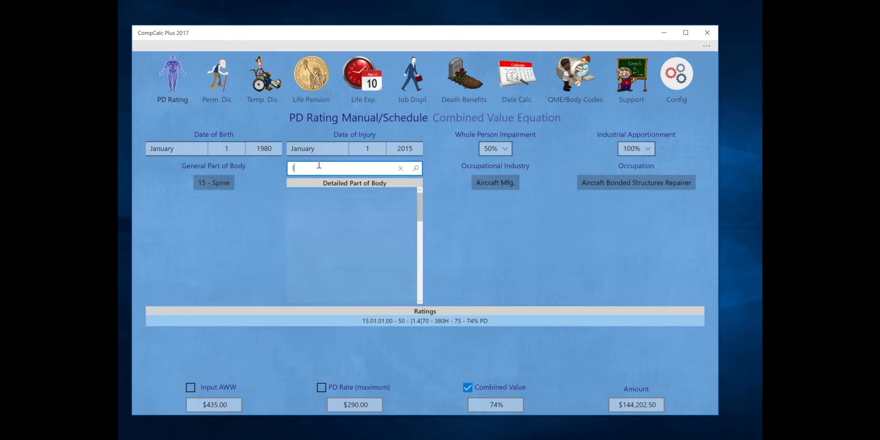
type("lumb")
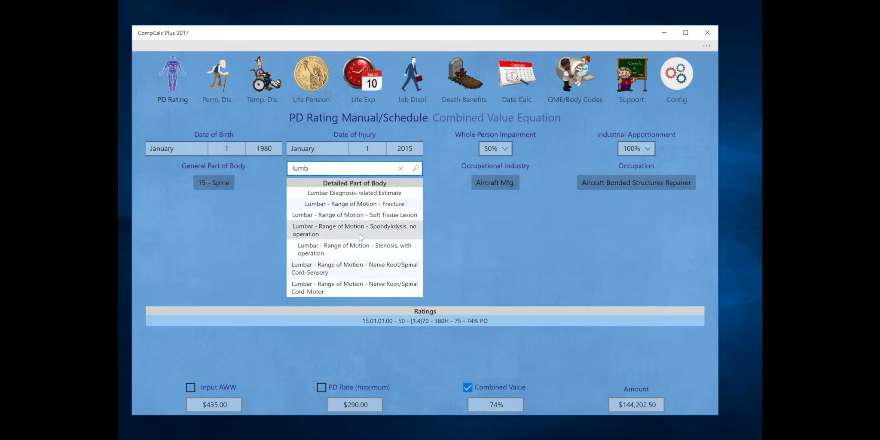
left_click(354, 194)
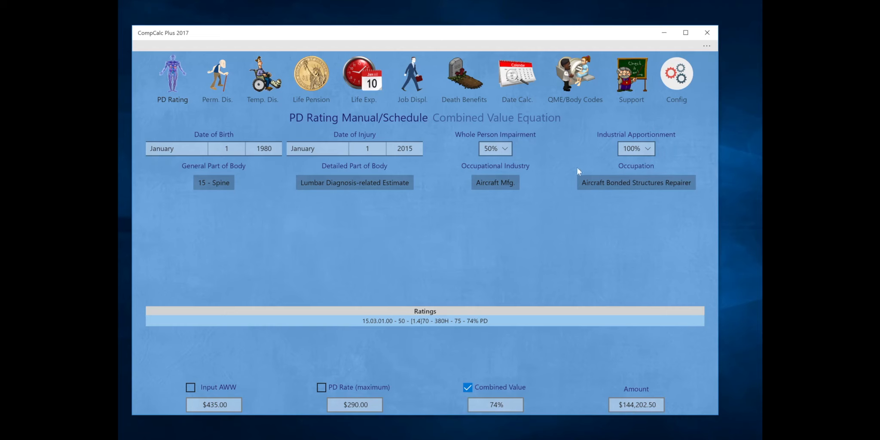
left_click(486, 184)
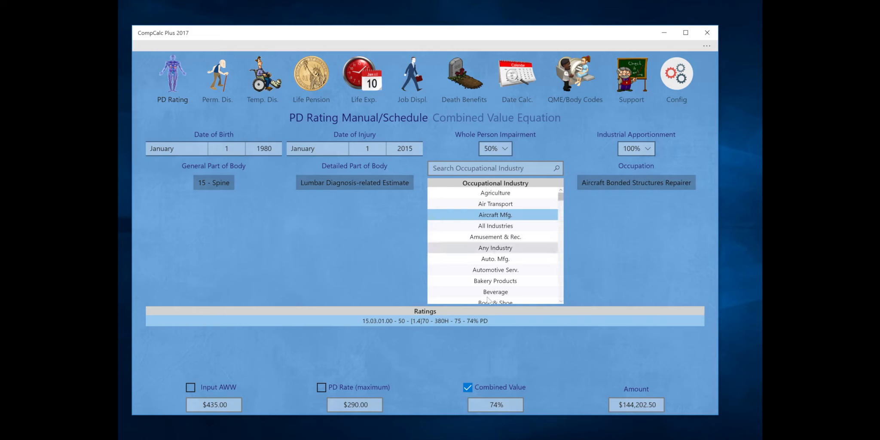
right_click(500, 236)
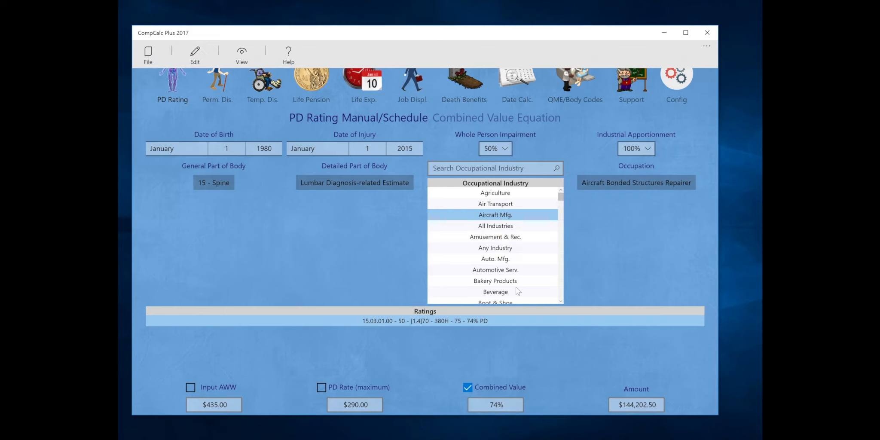
scroll(518, 291, "down", 15)
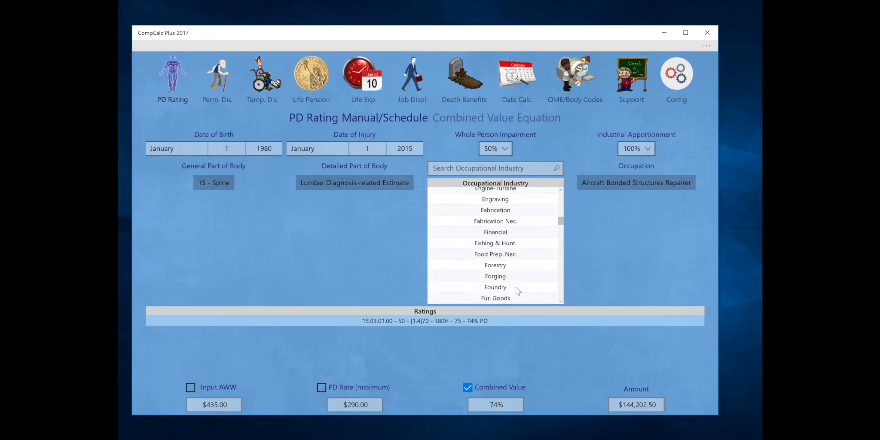
scroll(518, 291, "down", 20)
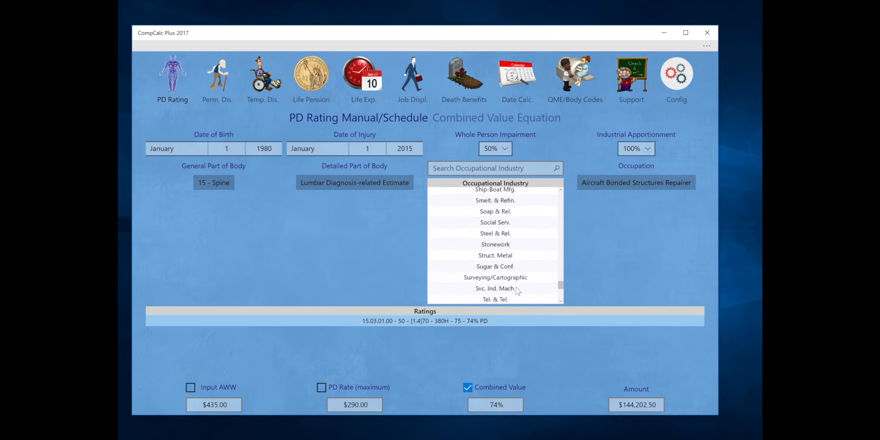
scroll(521, 249, "up", 20)
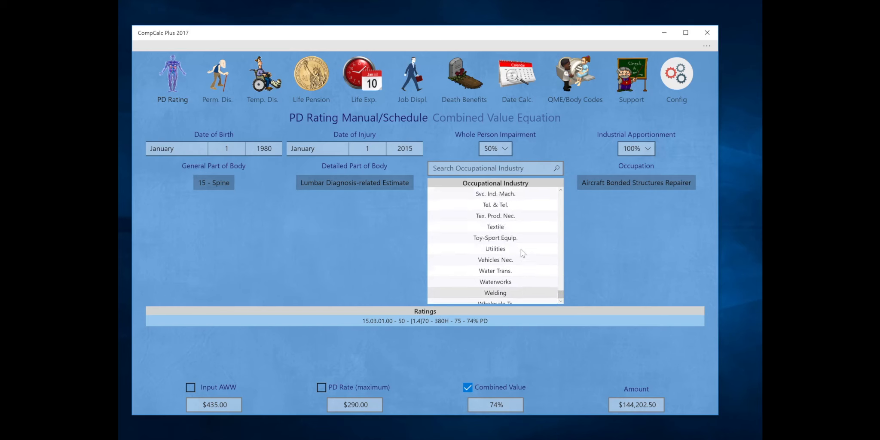
scroll(520, 261, "up", 5)
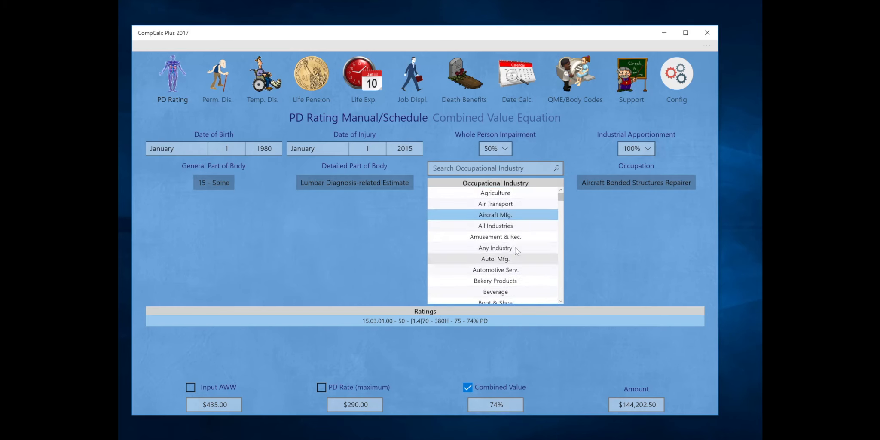
Set the industry to Bakery Products and the occupation to Decorator, giving 66% PD
left_click(493, 249)
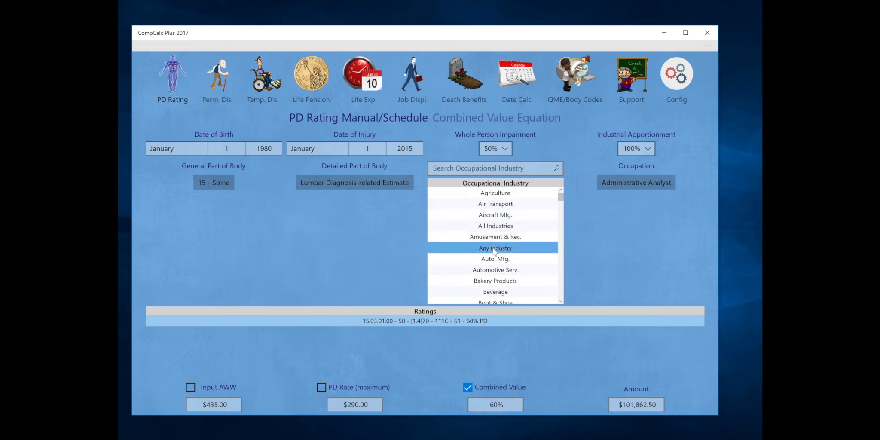
left_click(622, 183)
scroll(630, 275, "down", 12)
scroll(631, 276, "down", 12)
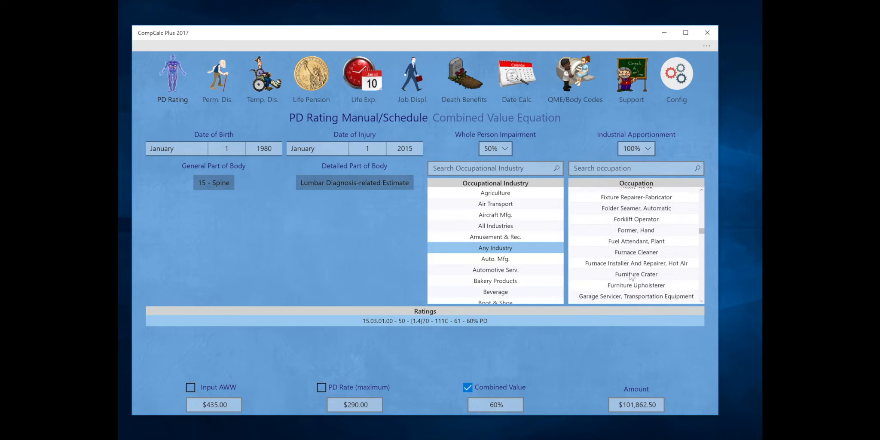
left_click(638, 170)
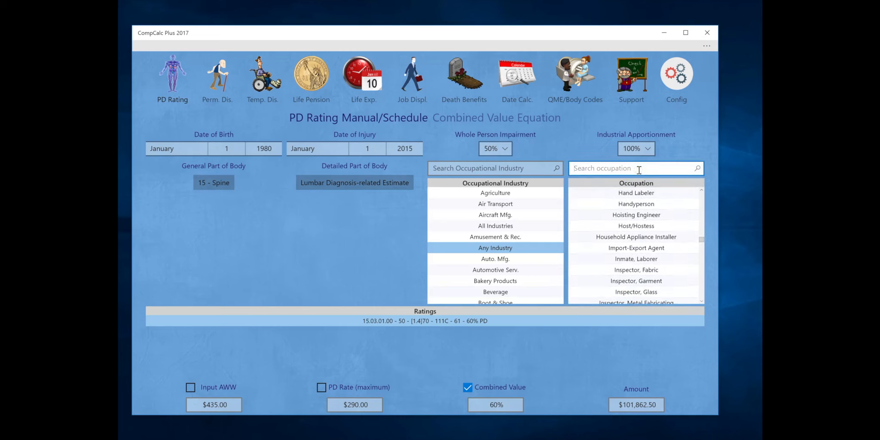
type("mech")
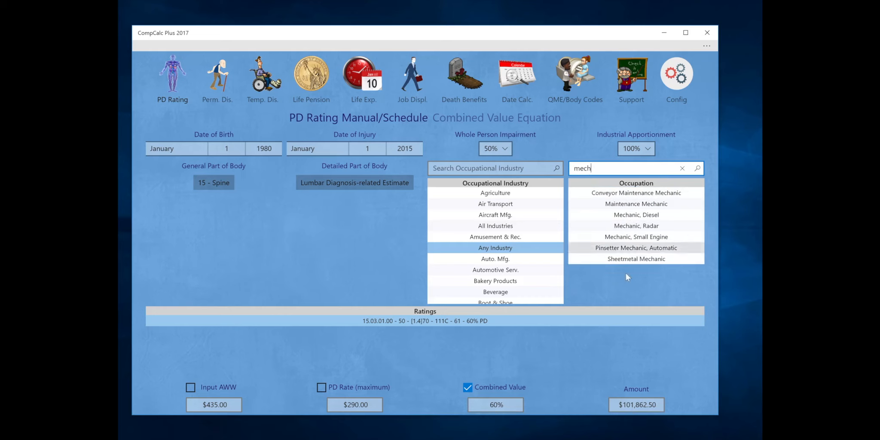
left_click(515, 280)
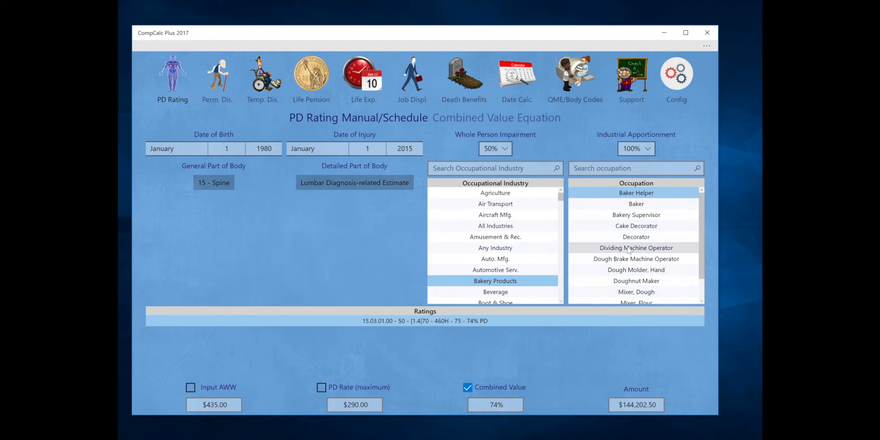
scroll(628, 251, "down", 3)
scroll(628, 250, "up", 3)
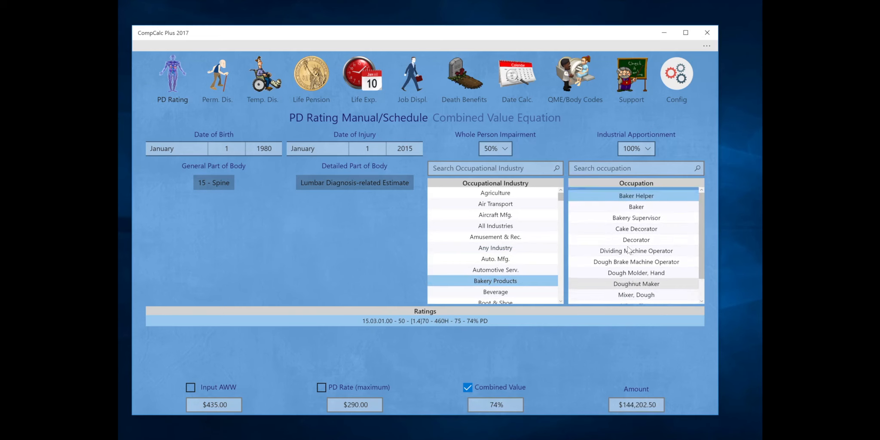
left_click(628, 238)
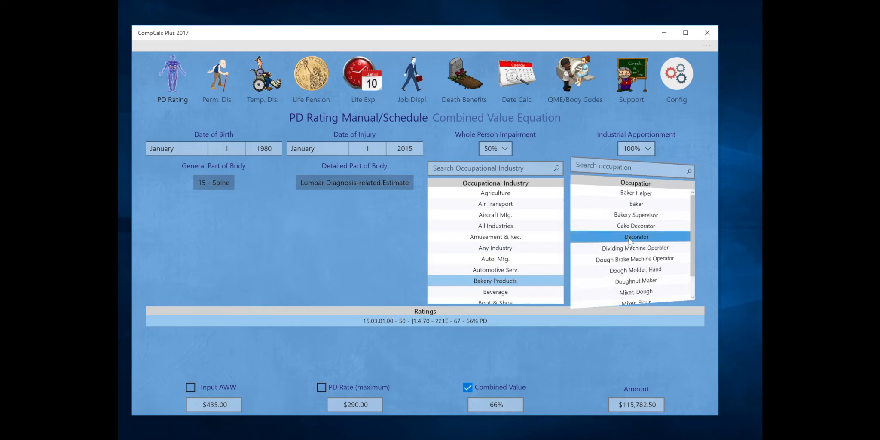
left_click(499, 280)
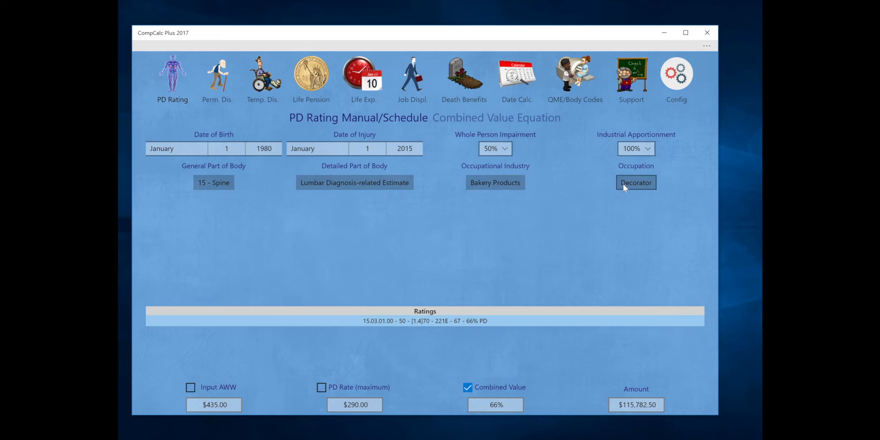
Toggle to Occupational Group and back, reopening the industry and occupation lists
left_click(484, 166)
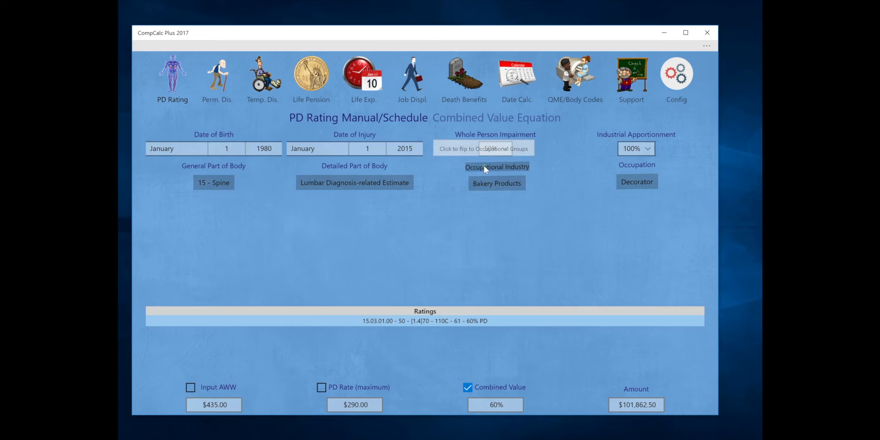
left_click(535, 181)
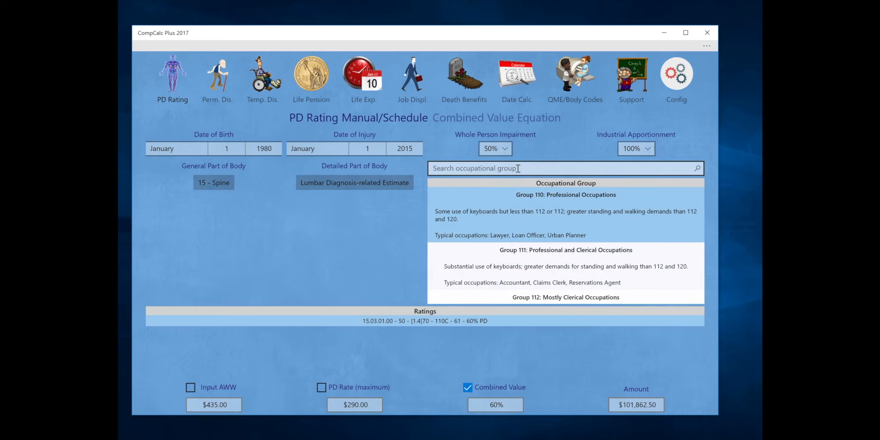
left_click(518, 169)
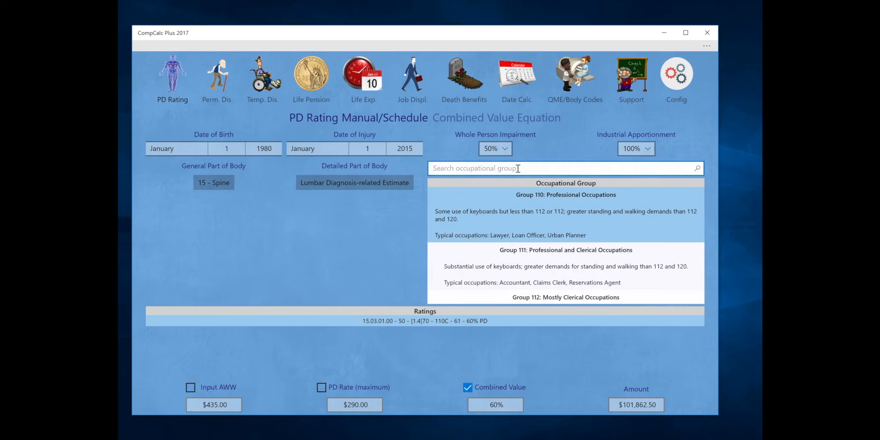
left_click(541, 183)
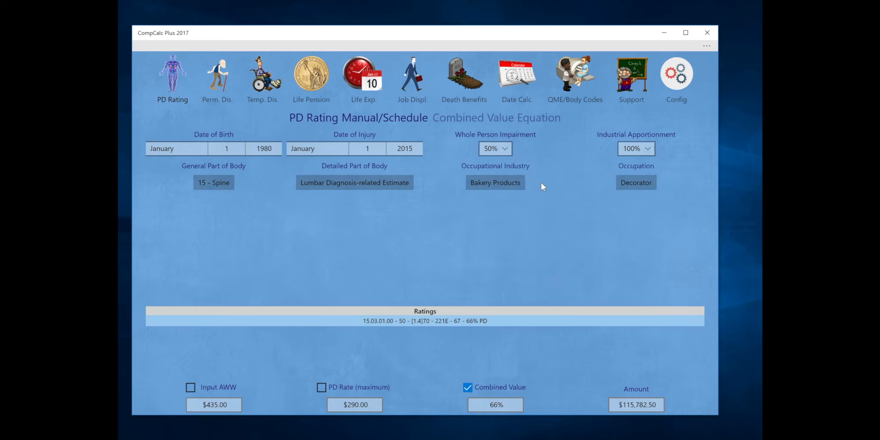
left_click(493, 184)
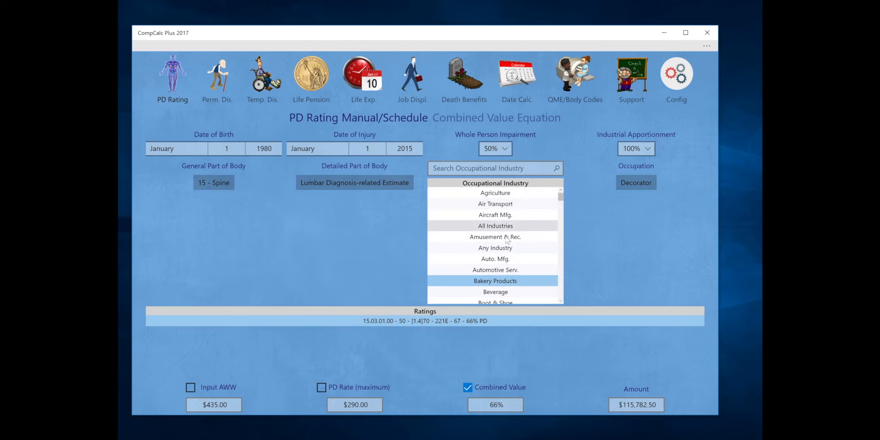
left_click(631, 184)
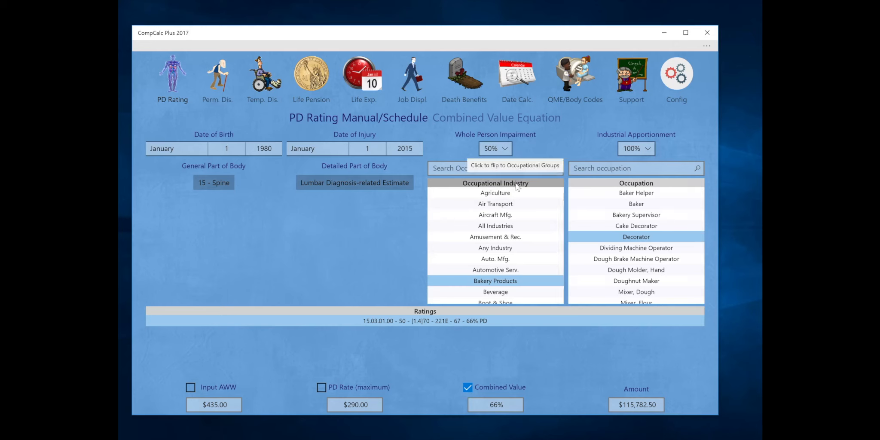
Switch to occupational groups, search 'clerk', and choose Group 360: Porters, Packers for 71% PD
left_click(580, 182)
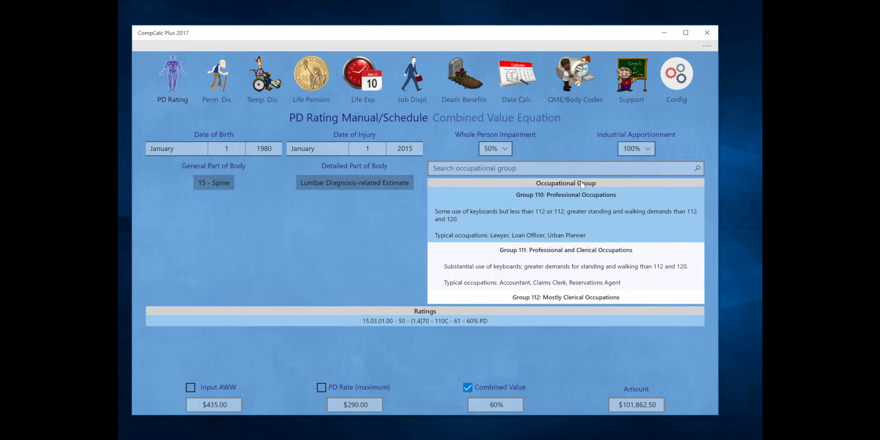
scroll(570, 214, "down", 15)
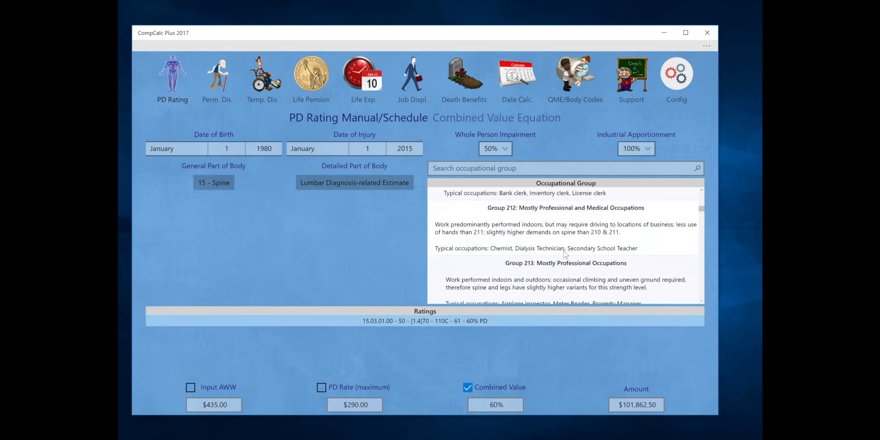
scroll(564, 253, "down", 15)
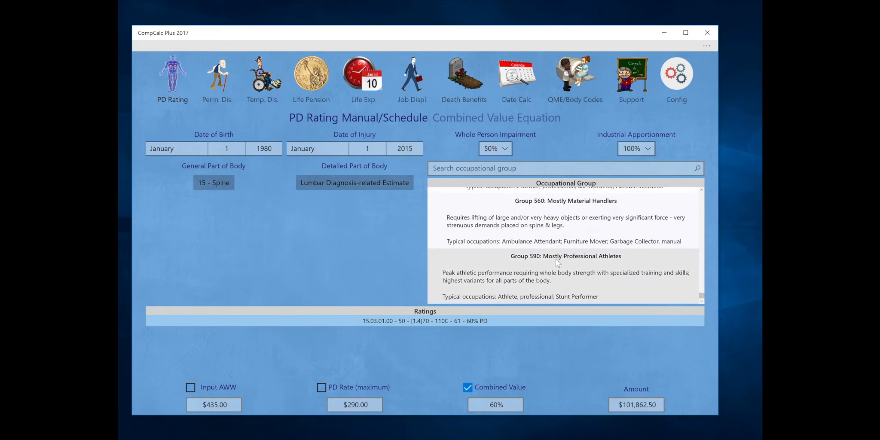
scroll(555, 259, "up", 15)
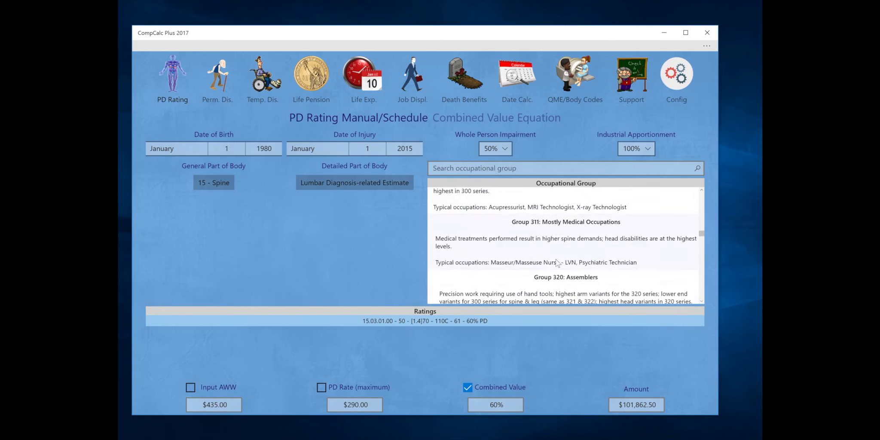
scroll(557, 262, "up", 8)
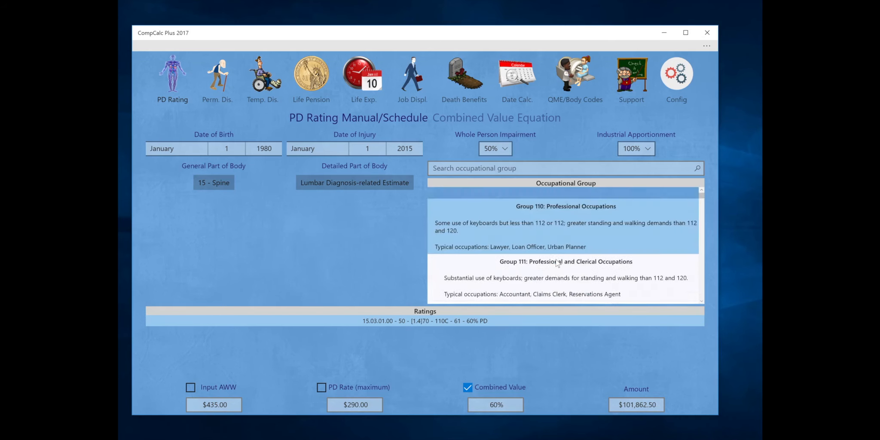
left_click(527, 167)
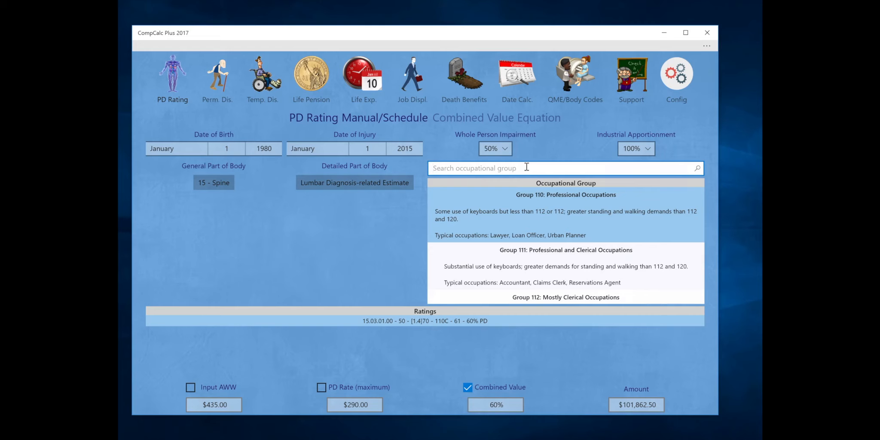
type("clerk")
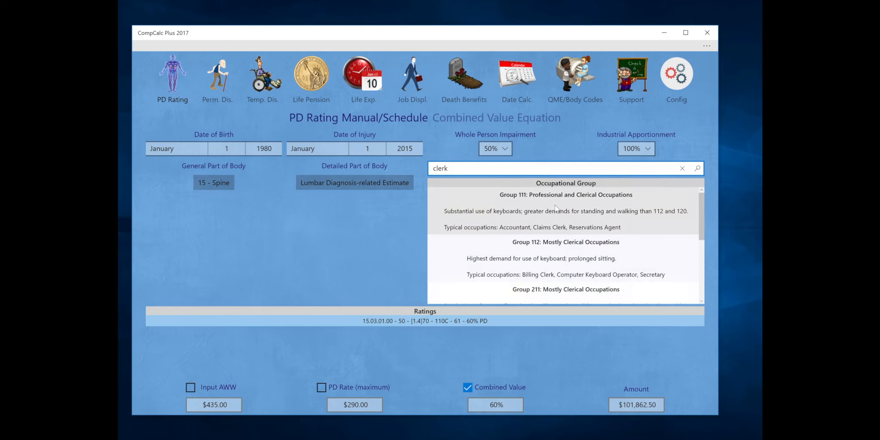
scroll(555, 208, "down", 5)
scroll(555, 207, "down", 2)
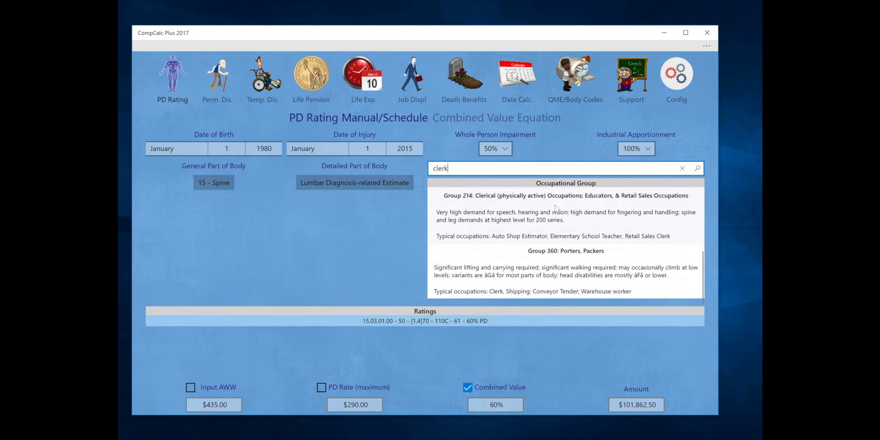
left_click(549, 258)
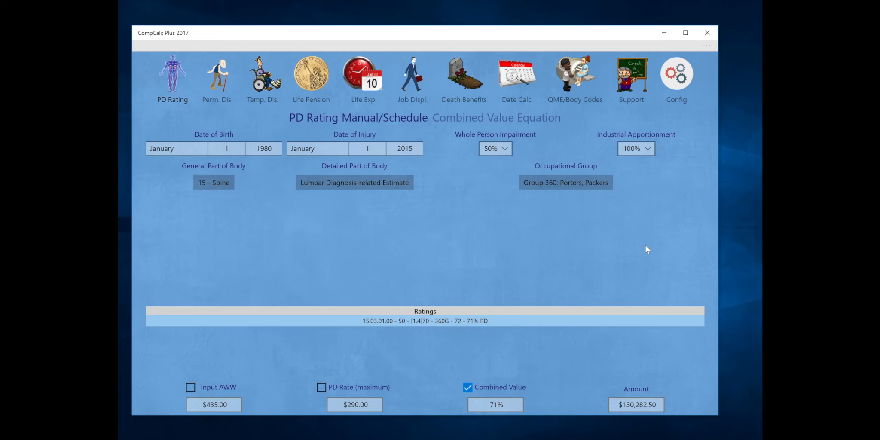
left_click(225, 147)
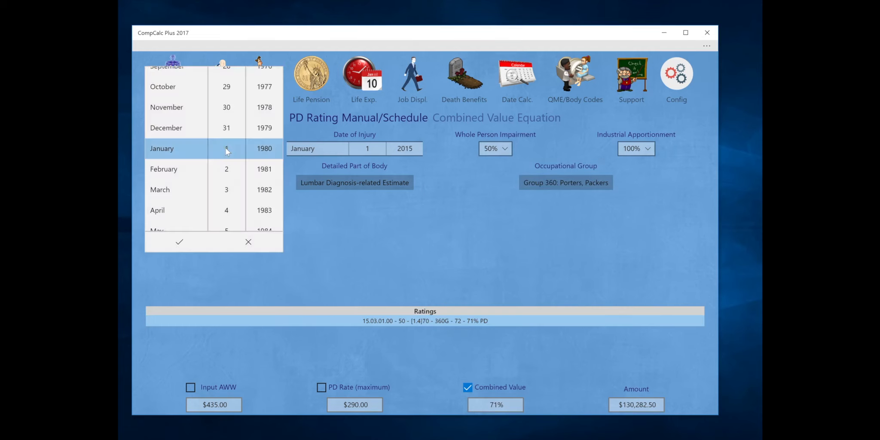
left_click(181, 189)
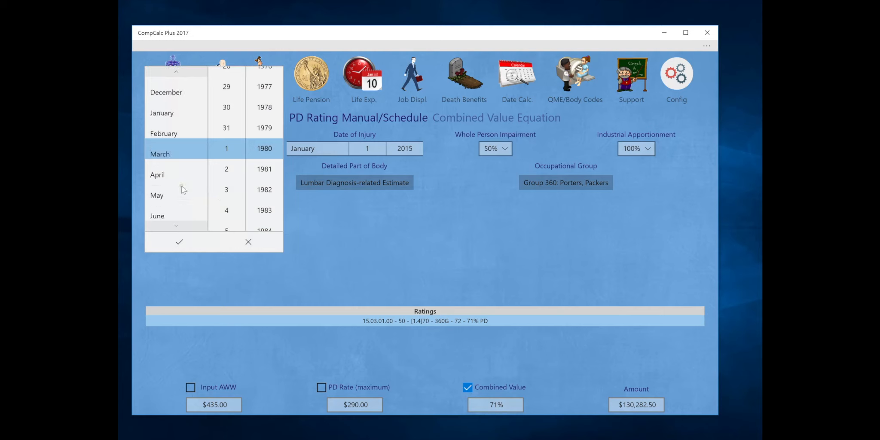
left_click(223, 129)
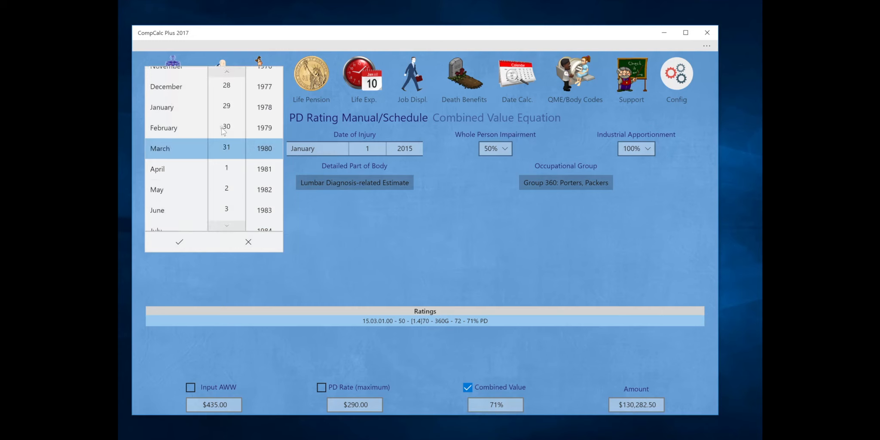
left_click(263, 129)
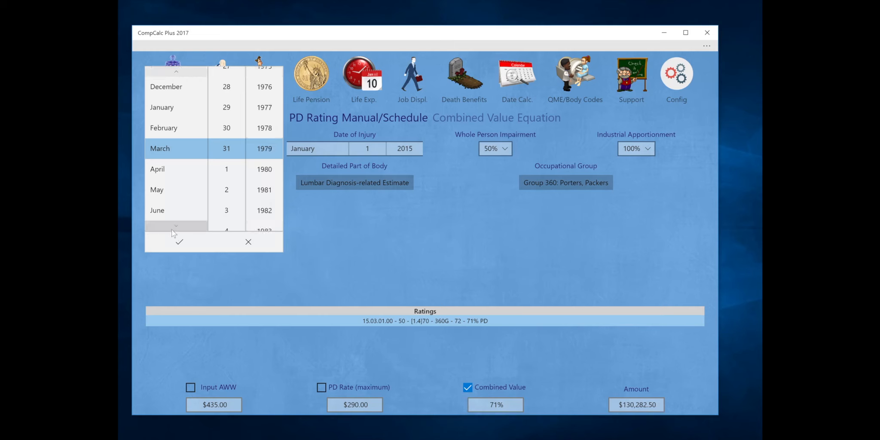
left_click(175, 243)
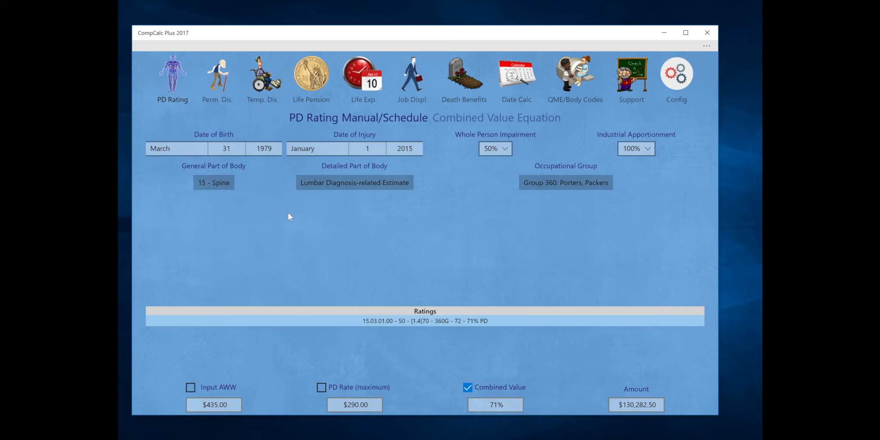
Set the date of injury to February 3, 2013
left_click(339, 150)
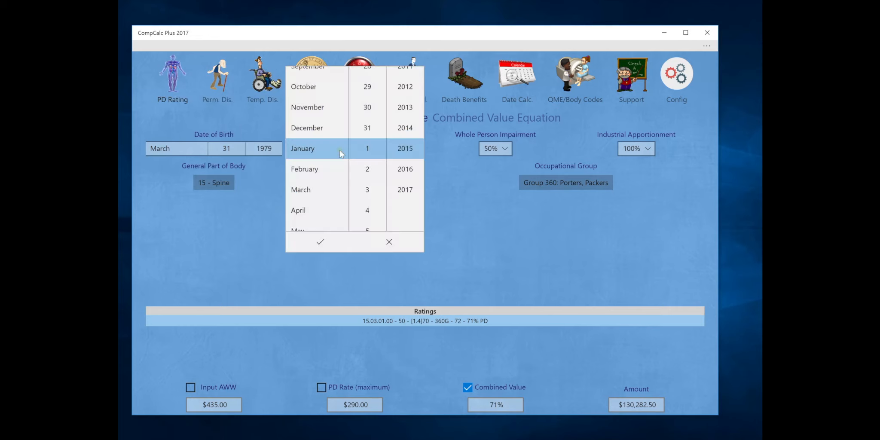
left_click(319, 167)
left_click(366, 189)
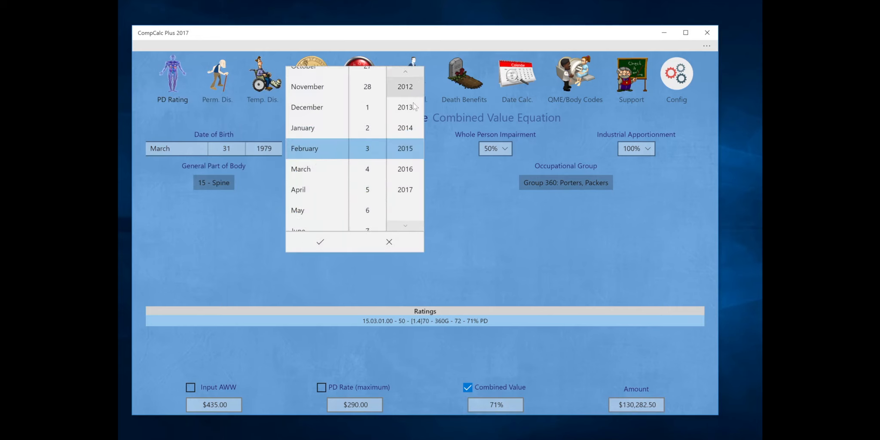
left_click(407, 109)
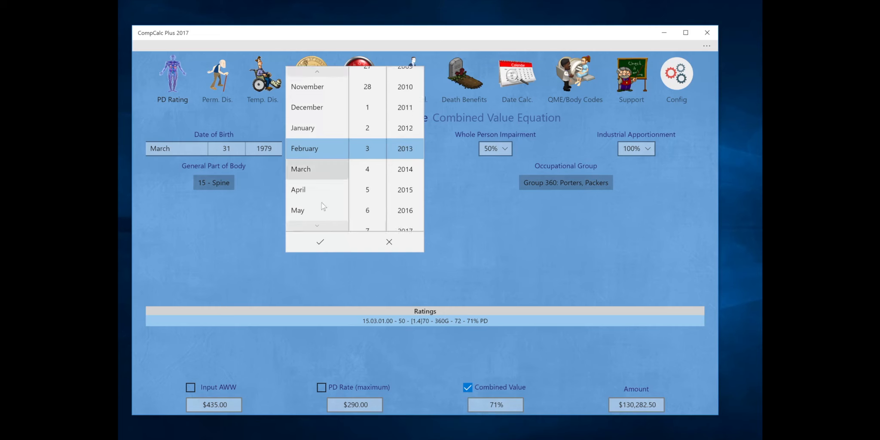
left_click(315, 244)
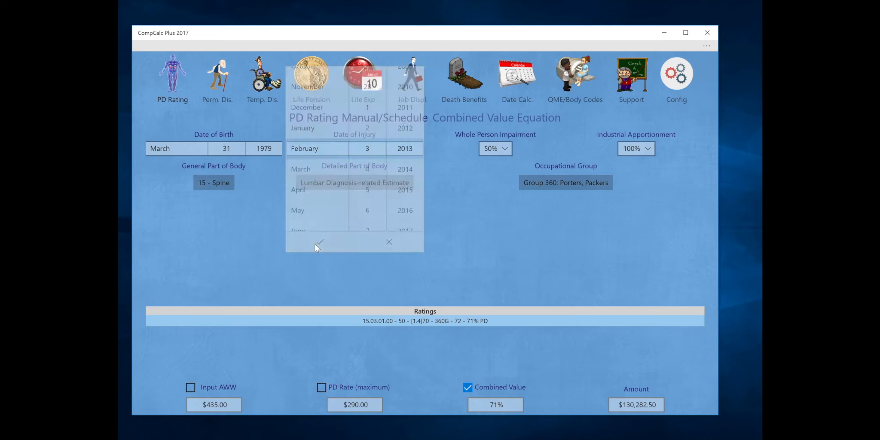
Correct the date of birth to April 30, 1979
left_click(219, 145)
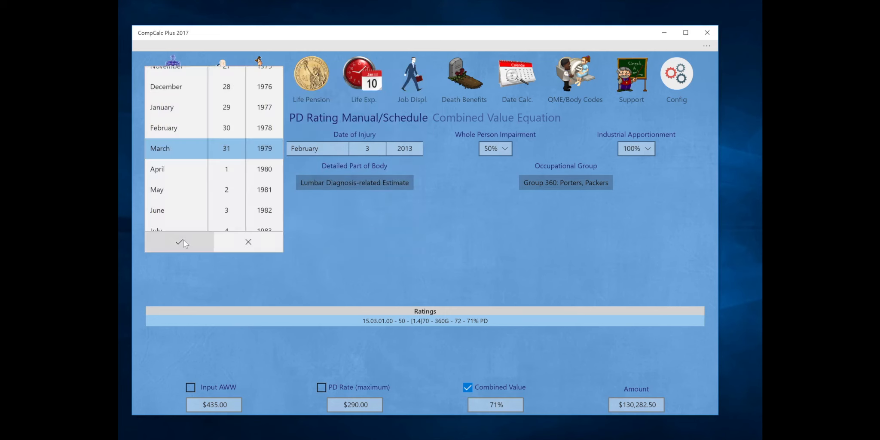
left_click(156, 169)
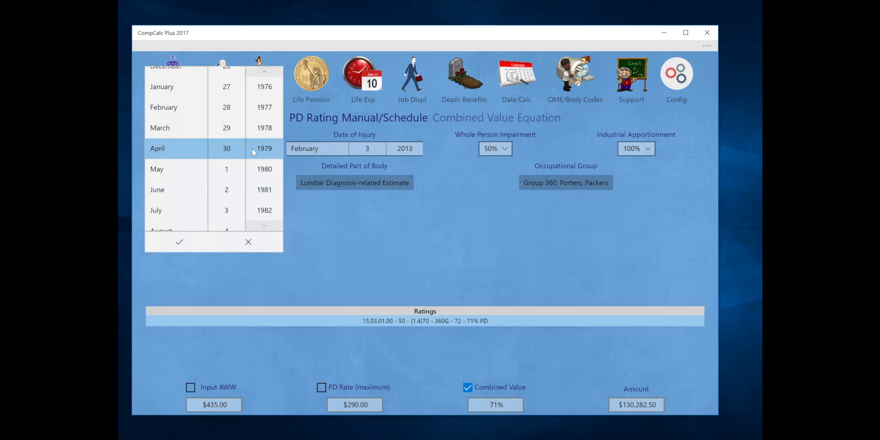
left_click(173, 241)
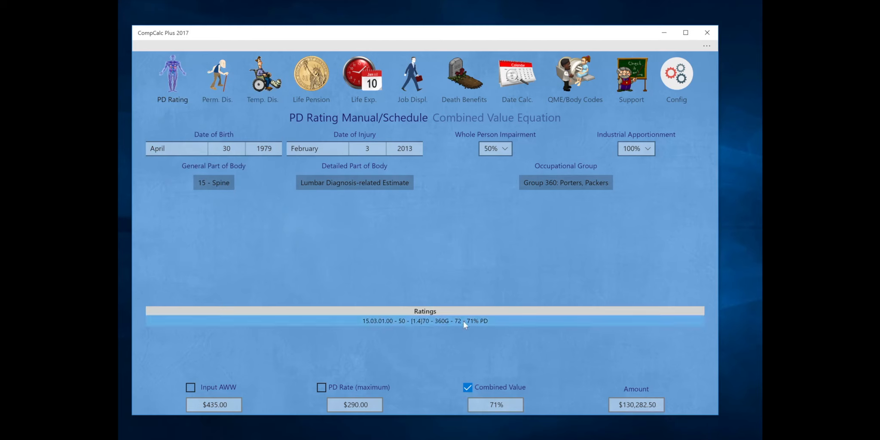
Set whole person impairment to 13%
left_click(505, 150)
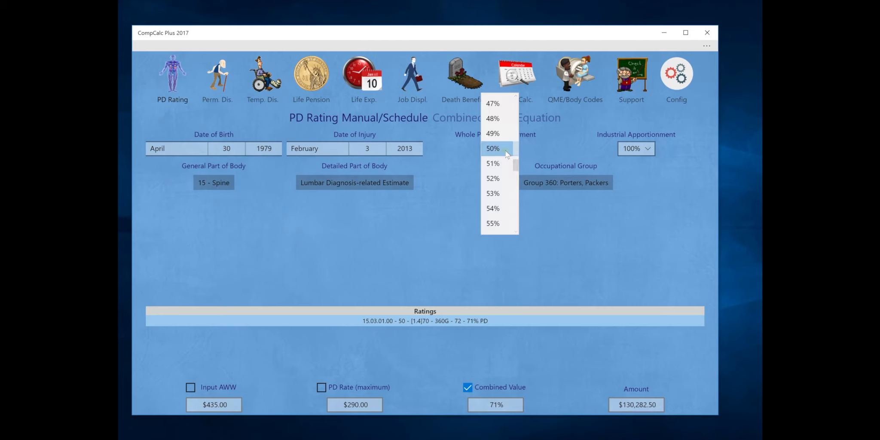
scroll(508, 121, "up", 3)
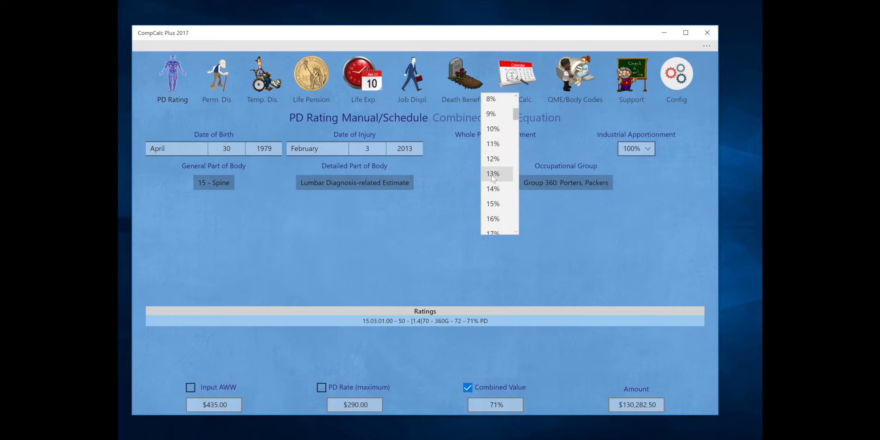
left_click(492, 177)
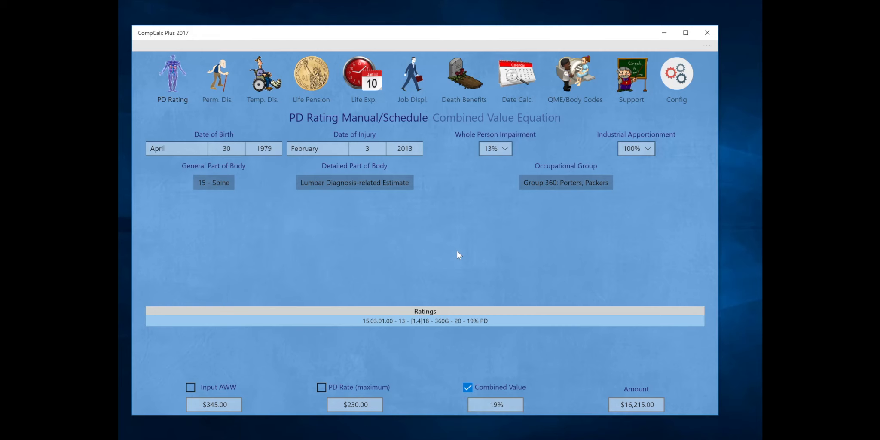
Set industrial apportionment to 80% and select the rating in the Ratings list, giving 15% PD
left_click(643, 150)
scroll(641, 111, "up", 1)
left_click(641, 111)
left_click(636, 149)
scroll(636, 152, "up", 3)
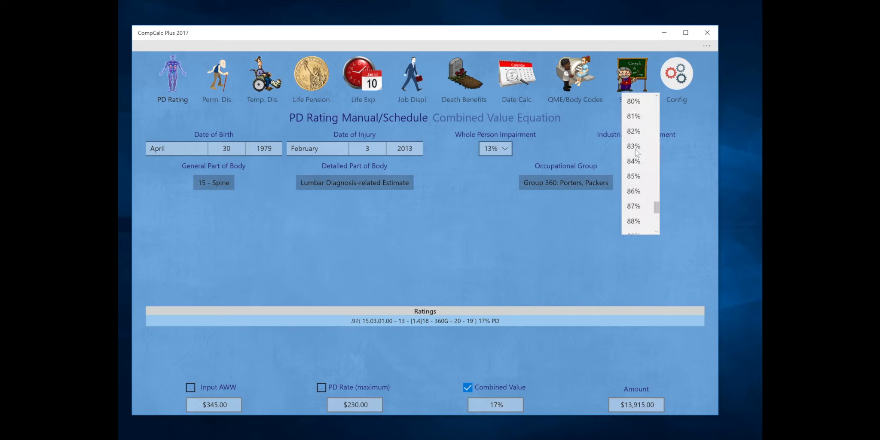
left_click(632, 103)
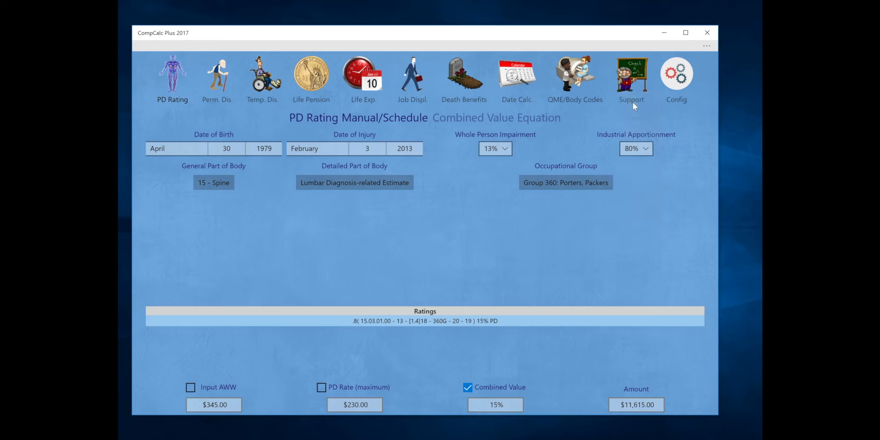
left_click(417, 321)
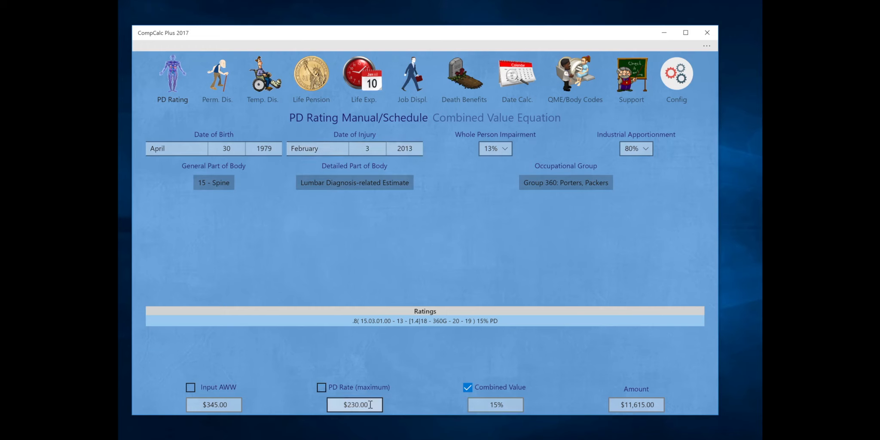
Uncheck Combined Value and leave the command bar expanded to File, Edit, View and Help
left_click(468, 387)
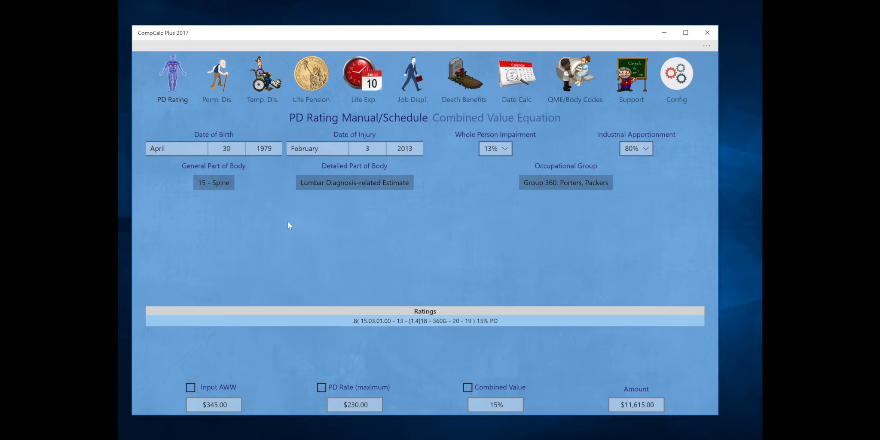
left_click(152, 43)
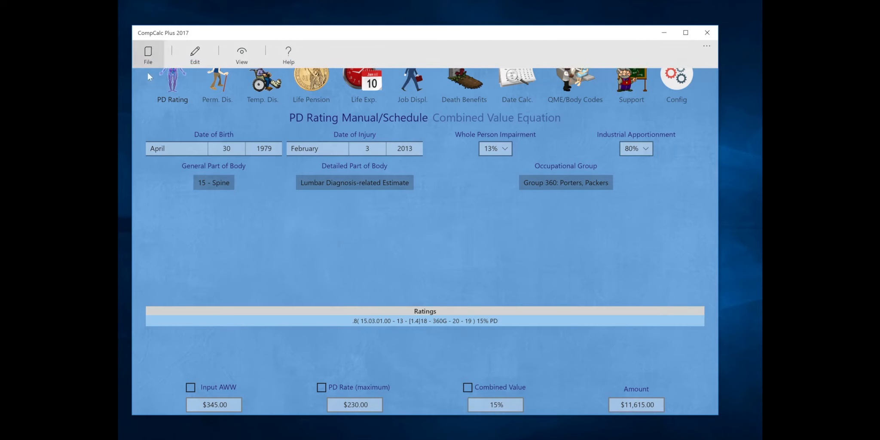
left_click(147, 91)
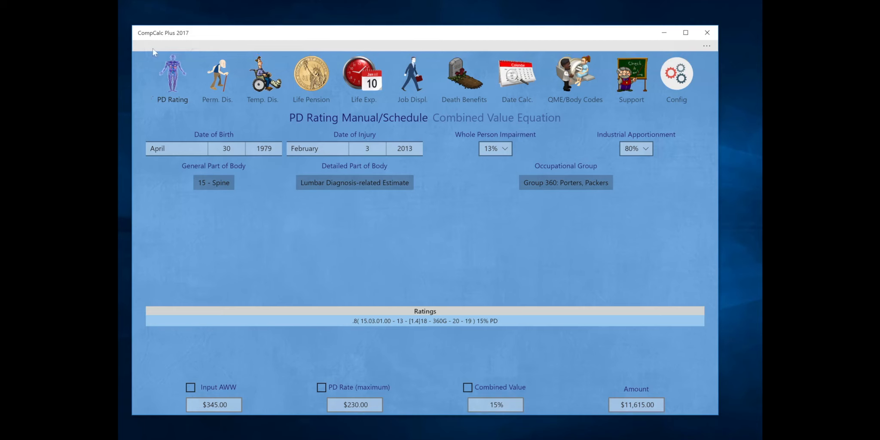
left_click(706, 47)
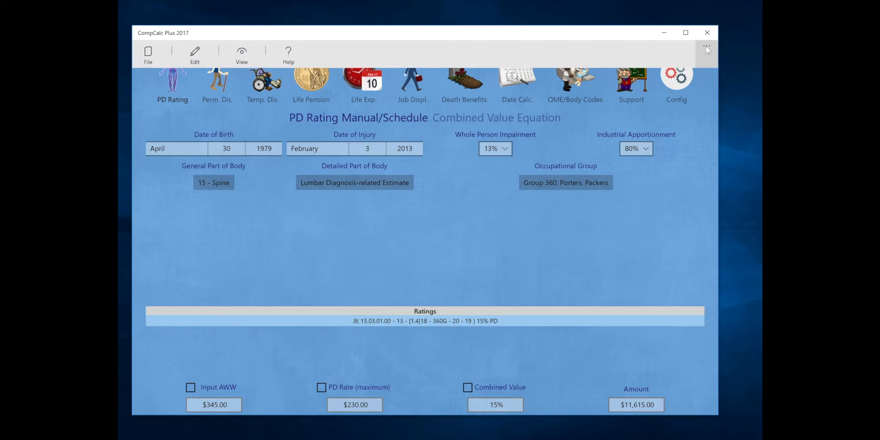
left_click(135, 121)
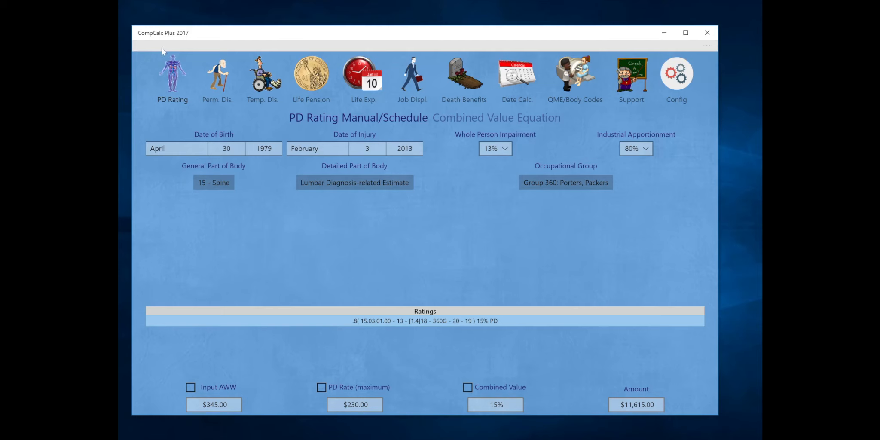
left_click(162, 48)
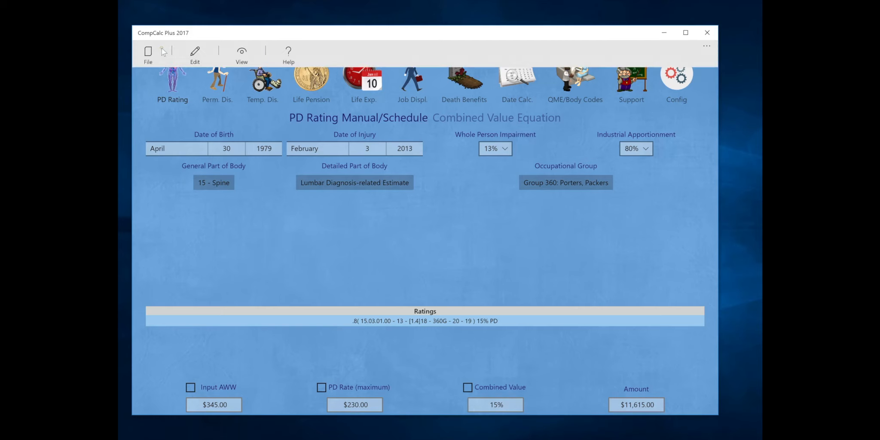
Add the current rating to the Ratings list and set industrial apportionment to 100%
left_click(192, 57)
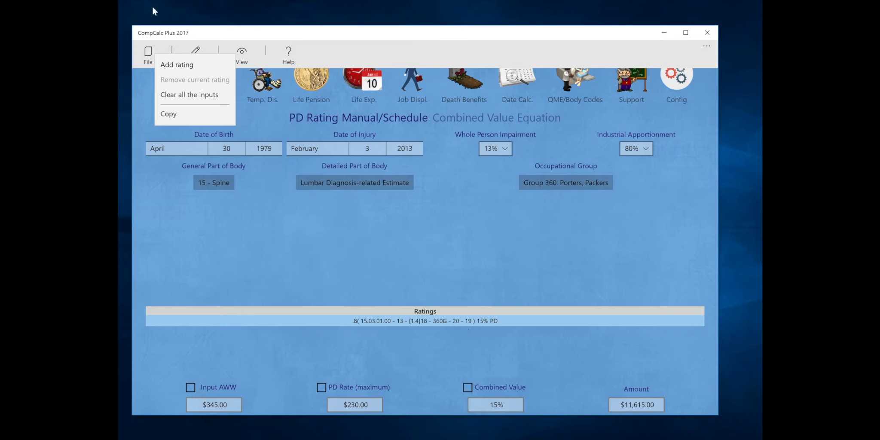
left_click(183, 65)
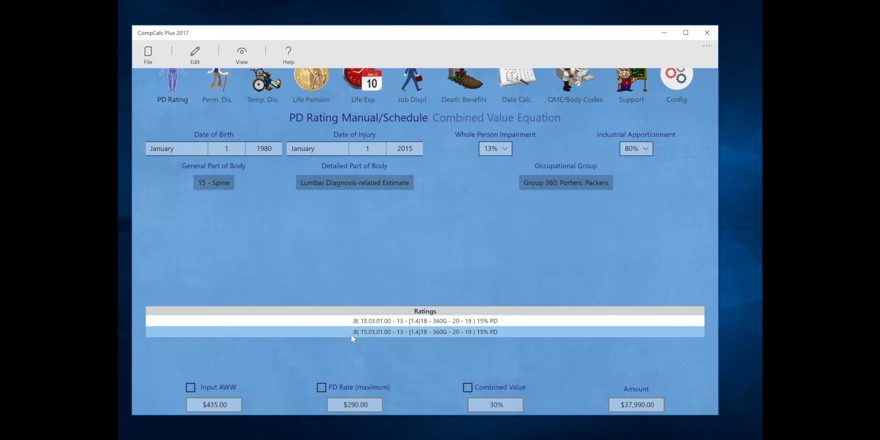
left_click(644, 149)
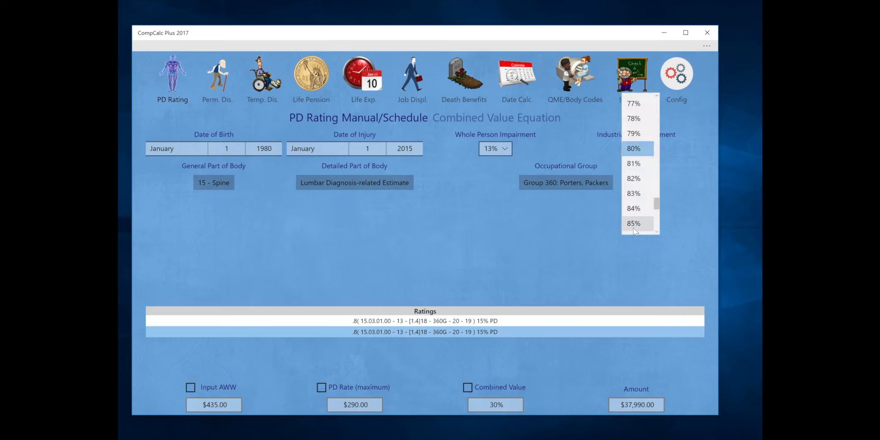
scroll(633, 227, "down", 5)
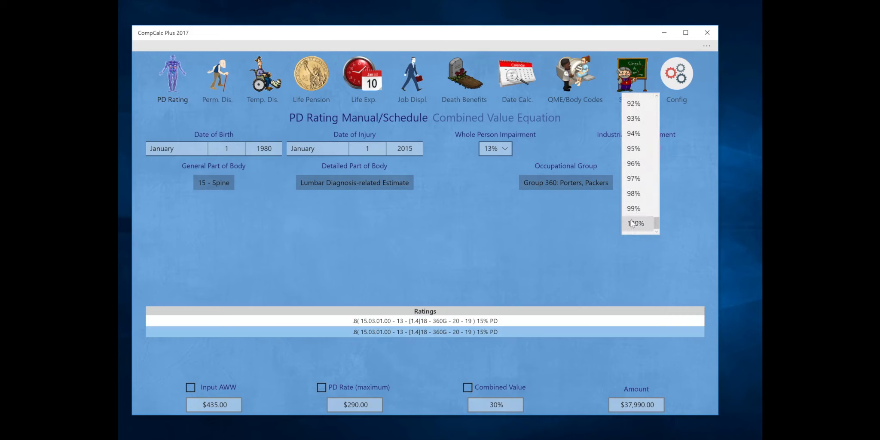
left_click(631, 223)
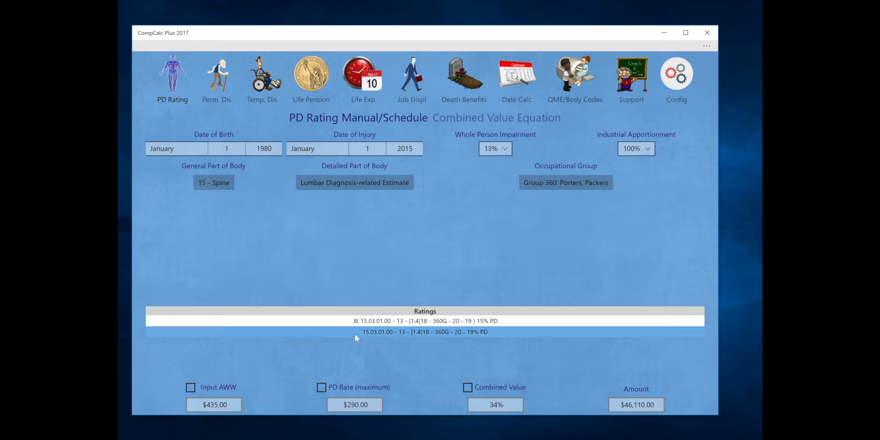
Rate 16 - Upper extremities, Arm - Peripheral neuropathy - Brachial plexus, combining to $46,110.00
left_click(219, 181)
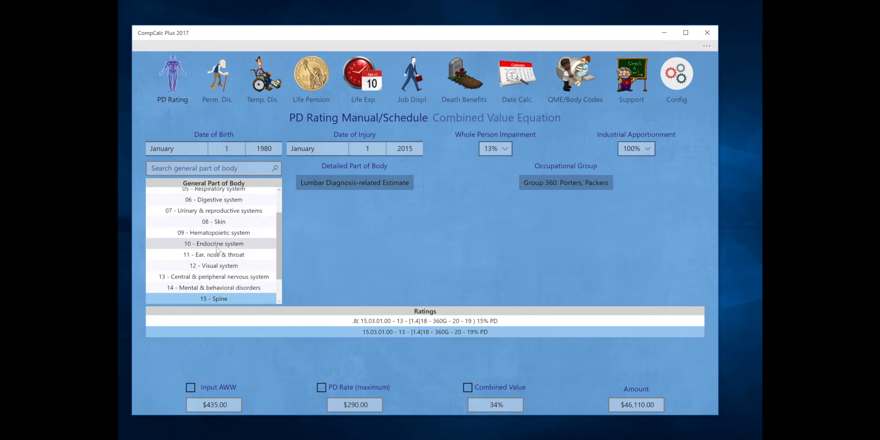
scroll(217, 249, "down", 2)
left_click(217, 276)
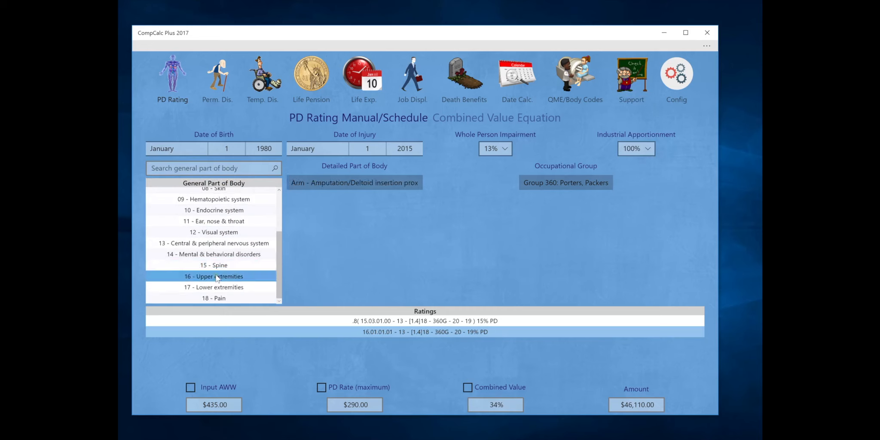
left_click(359, 182)
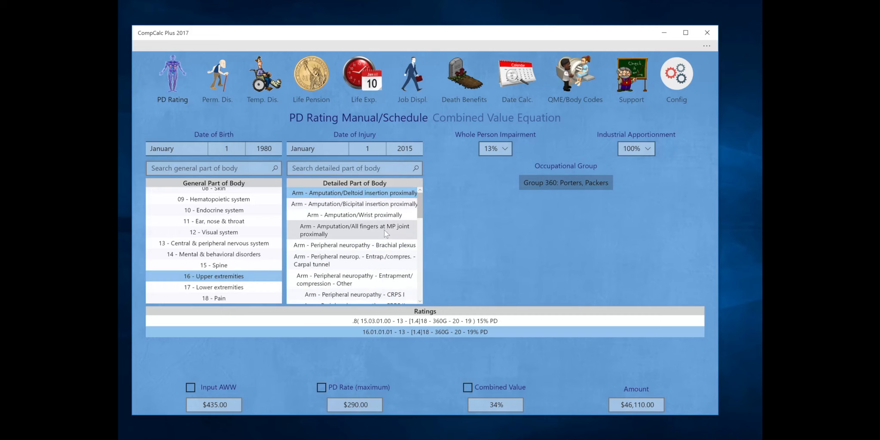
left_click(383, 245)
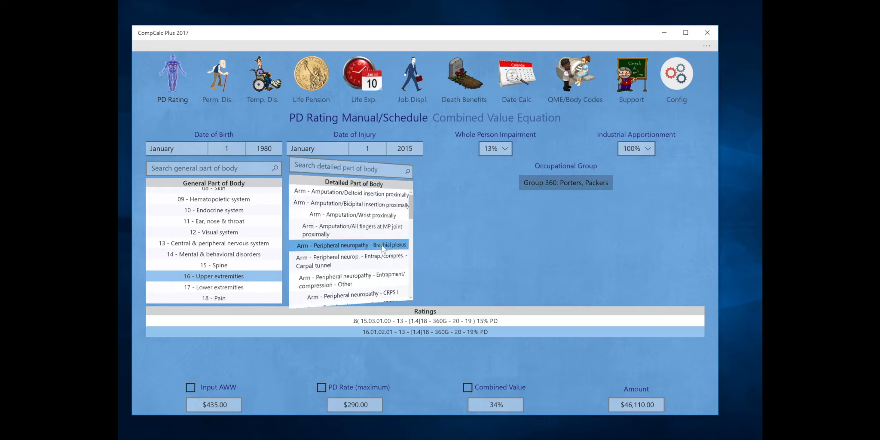
left_click(209, 275)
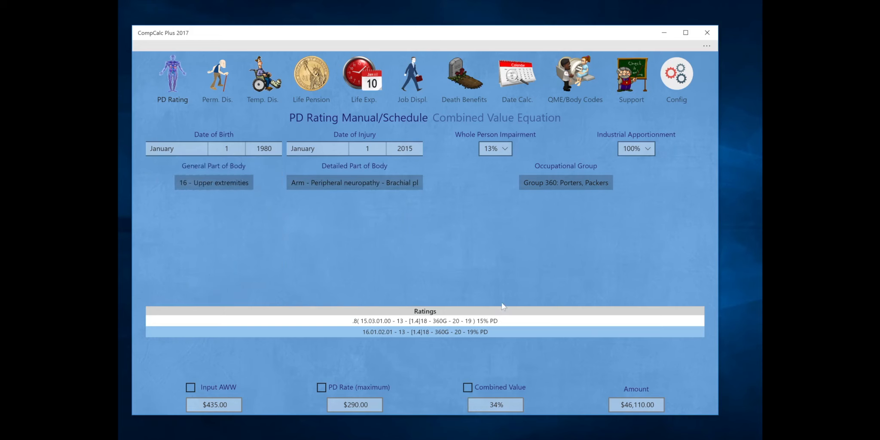
left_click(506, 149)
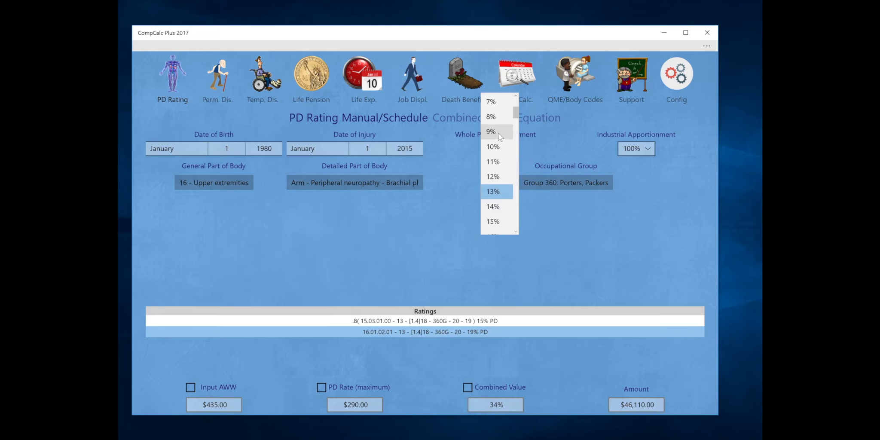
Choose 9% whole person impairment and apply the combined value, reaching 27% worth $32,697.50
left_click(497, 133)
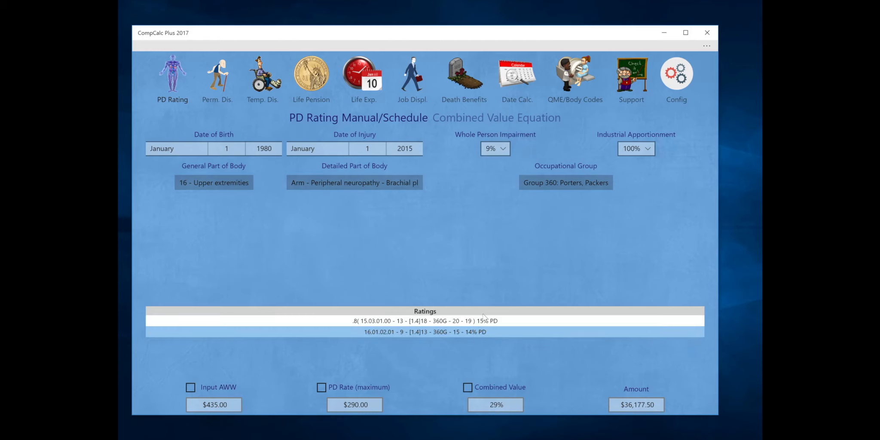
left_click(468, 388)
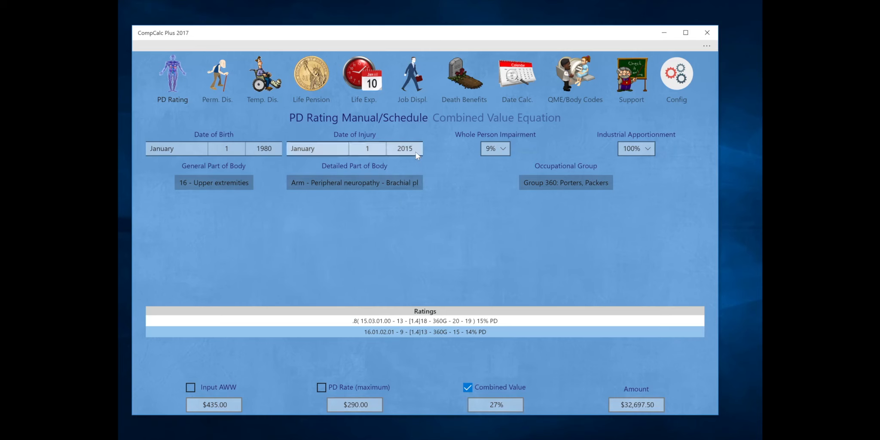
Override the average weekly wage with $300, giving a $200.00 PD rate and $22,550.00 total
left_click(190, 387)
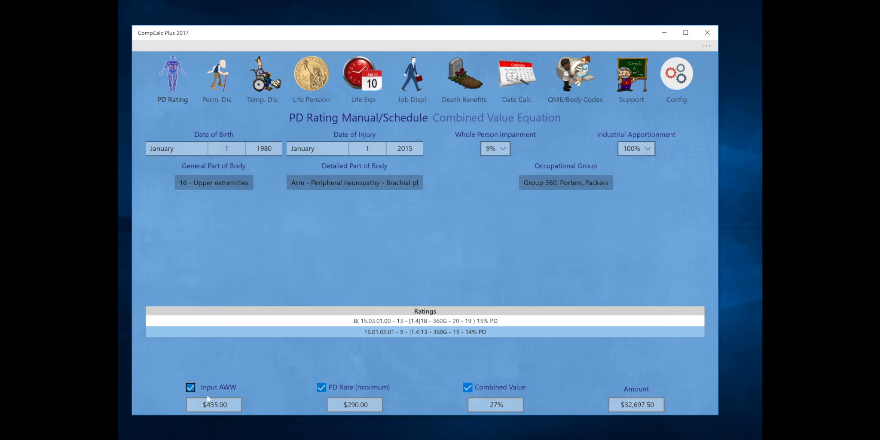
left_click(228, 405)
key("BackSpace")
key("BackSpace")
key("BackSpace")
key("BackSpace")
key("BackSpace")
key("BackSpace")
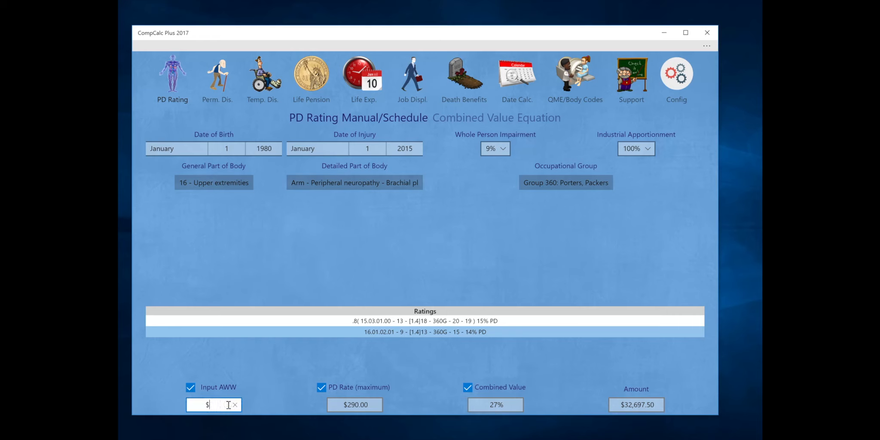
type("300")
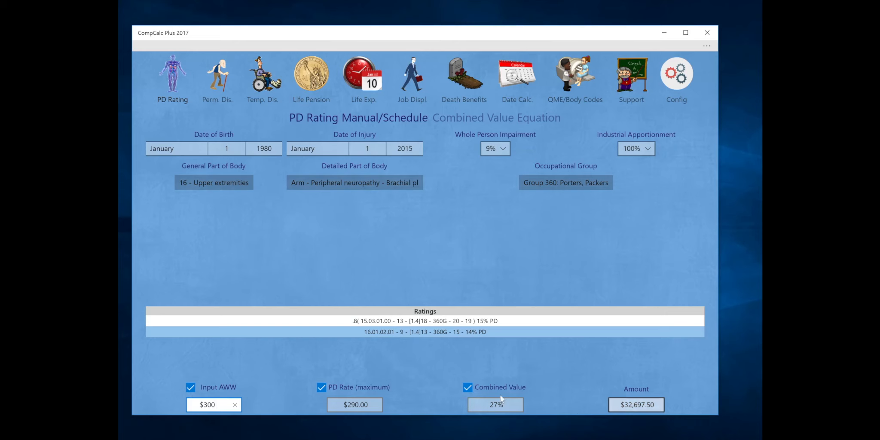
left_click(277, 400)
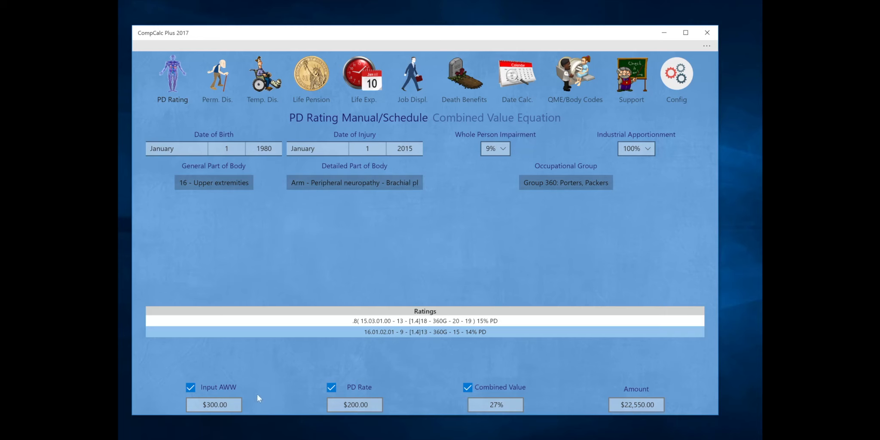
Override the PD rate with $185, making the weekly wage $277.50 and amount $20,858.75
left_click(331, 387)
left_click(321, 386)
left_click(370, 405)
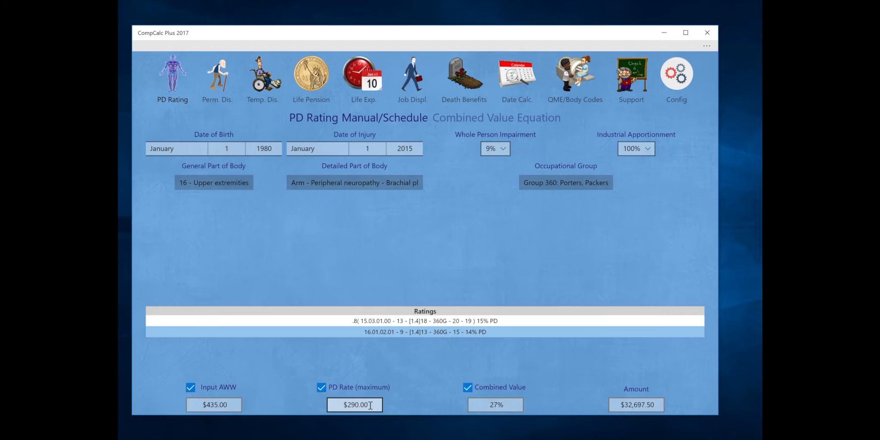
key("BackSpace")
key("BackSpace")
key("BackSpace")
key("BackSpace")
key("BackSpace")
key("BackSpace")
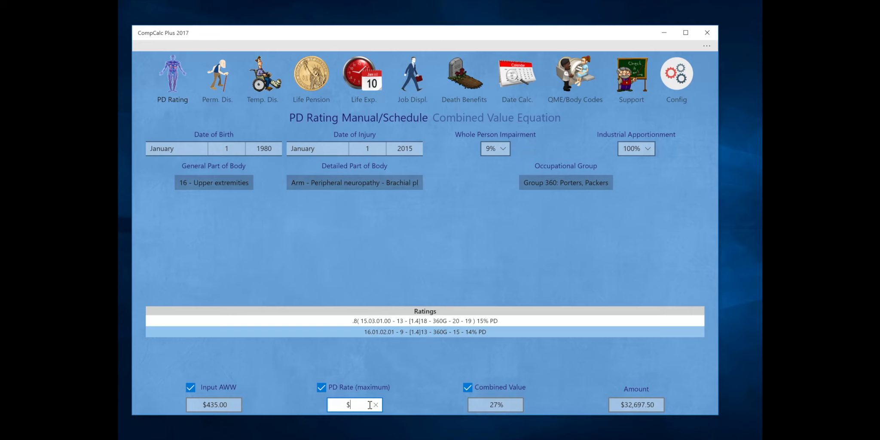
type("185")
left_click(406, 399)
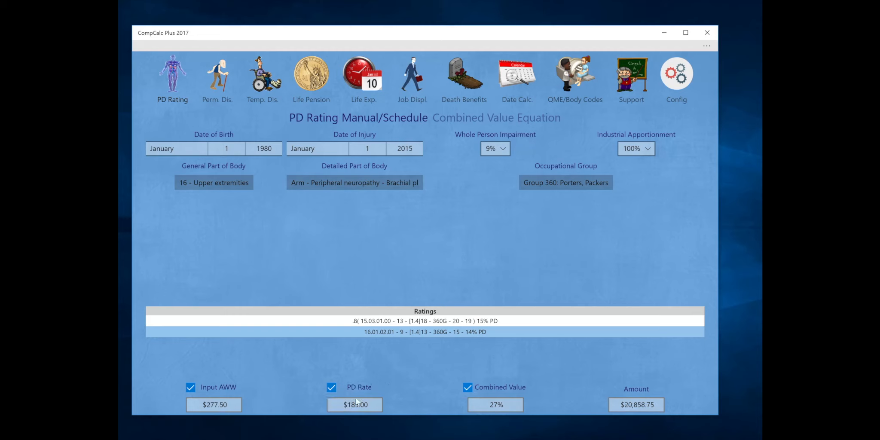
left_click(234, 408)
Open the save-ratings dialog and enter the applicant's and physician's names
left_click(148, 47)
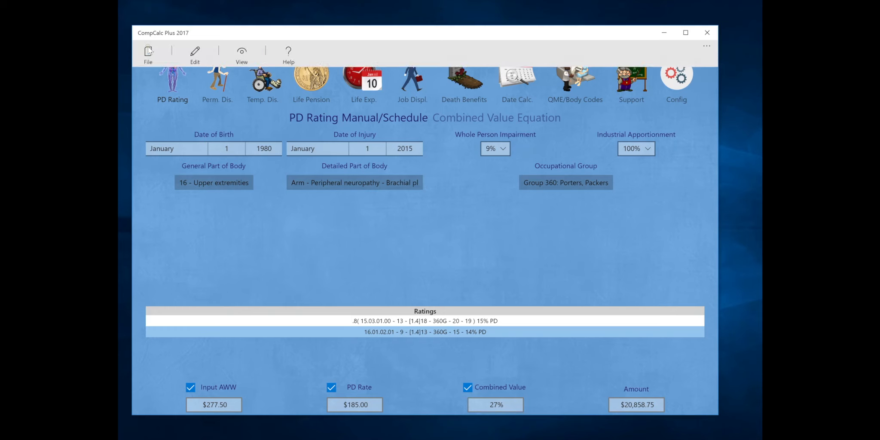
left_click(148, 53)
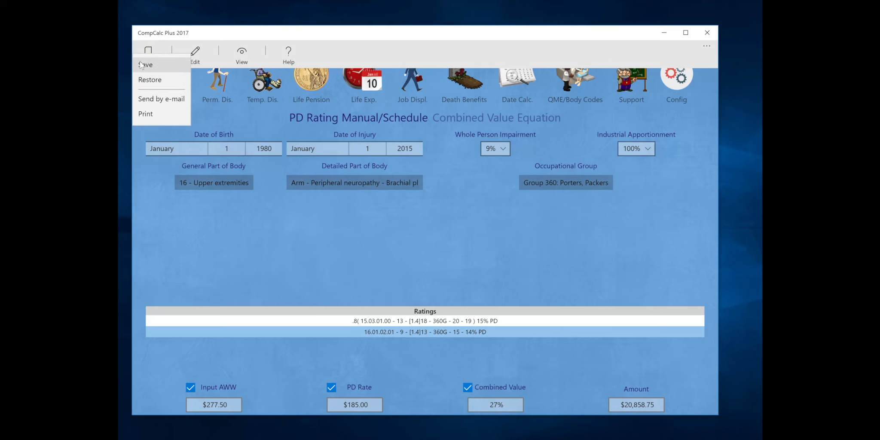
left_click(141, 65)
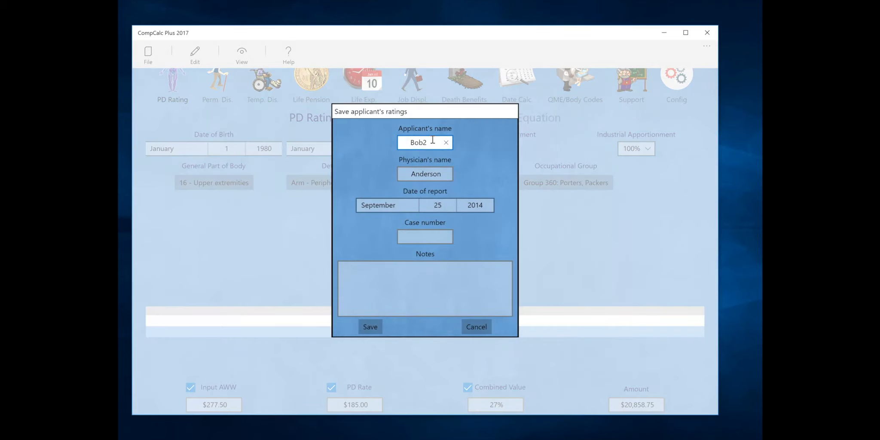
key("BackSpace")
key("BackSpace")
key("BackSpace")
key("BackSpace")
left_click(443, 173)
key("BackSpace")
key("BackSpace")
key("BackSpace")
key("BackSpace")
key("BackSpace")
key("BackSpace")
key("BackSpace")
key("BackSpace")
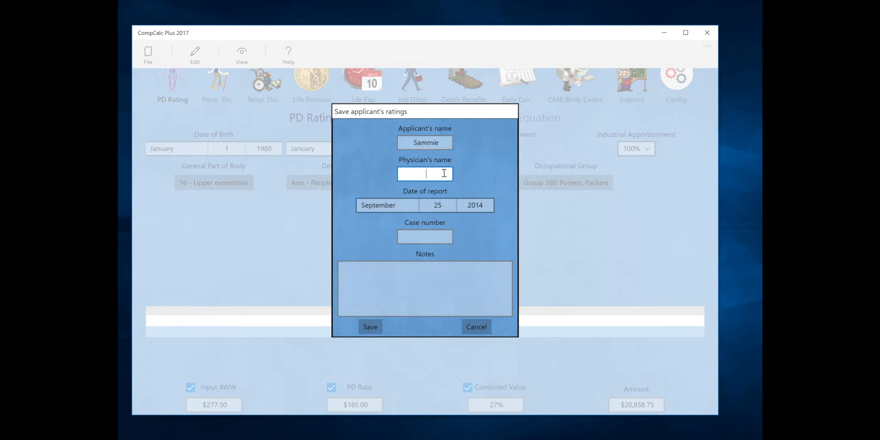
Set an October report date in the picker and enter the case number
left_click(383, 205)
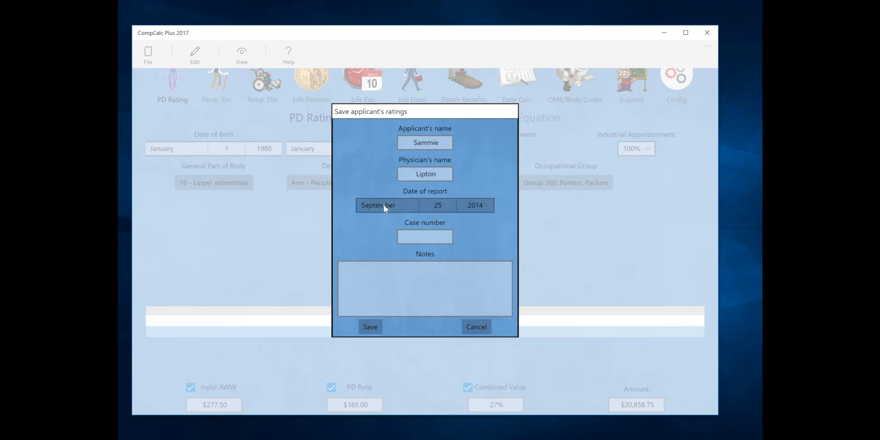
left_click(377, 227)
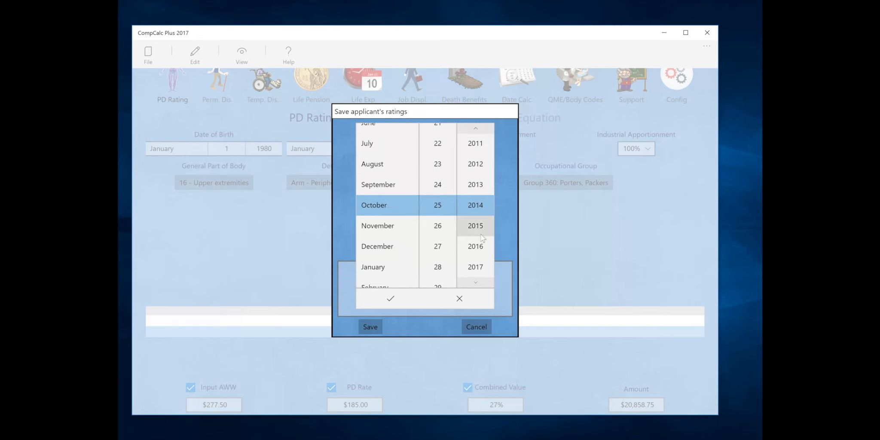
left_click(436, 247)
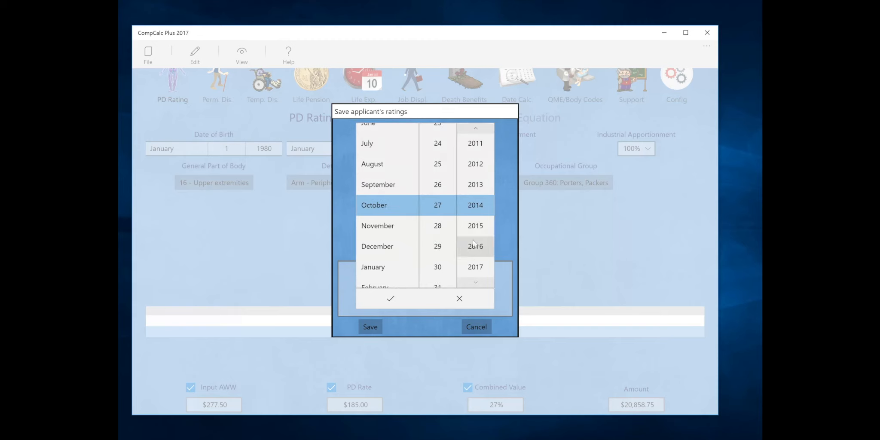
key("Escape")
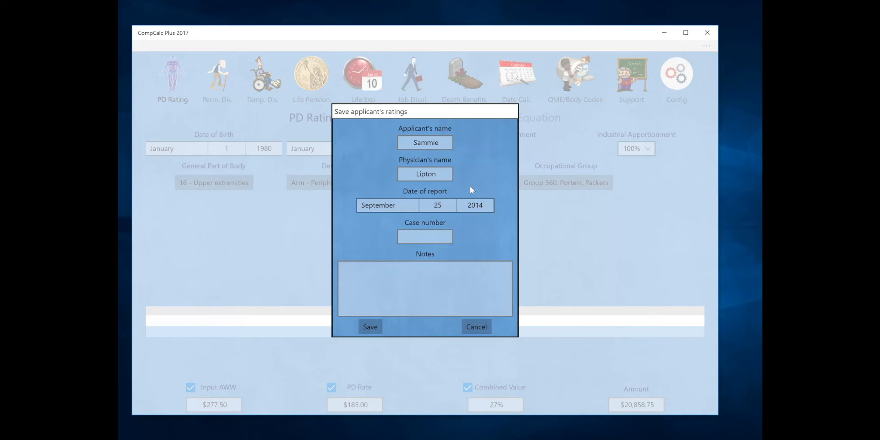
left_click(423, 249)
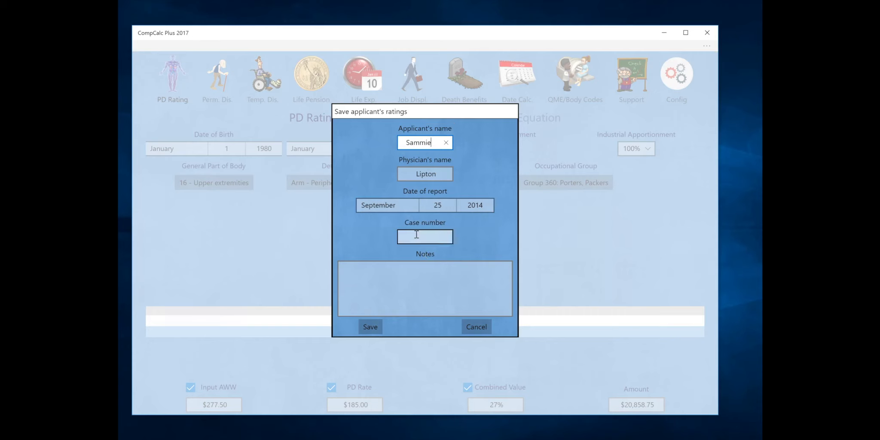
left_click(416, 235)
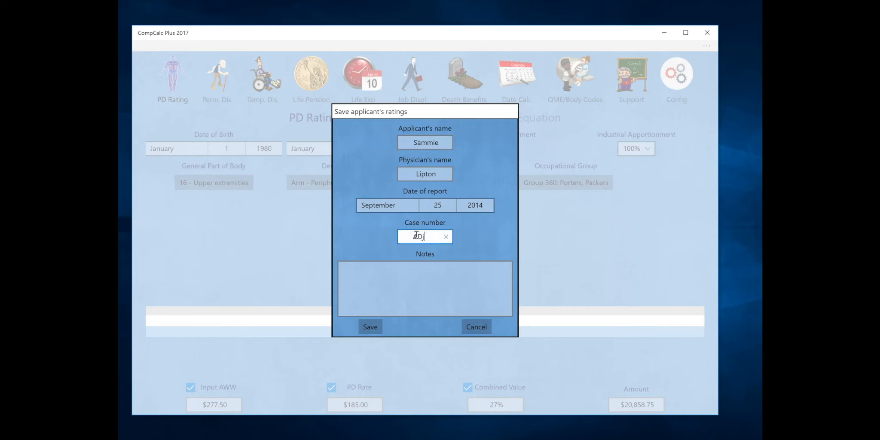
Write the note 'This is the Standard Rating of the physician's report with CVE.'
left_click(413, 276)
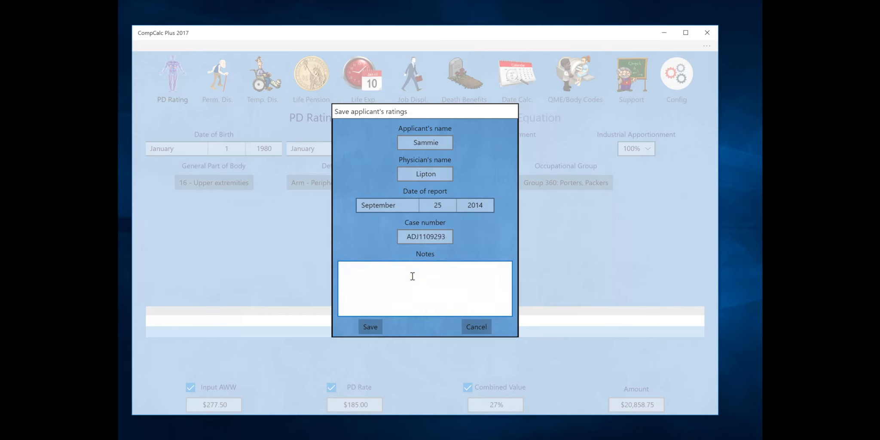
key("BackSpace")
key("BackSpace")
key("BackSpace")
key("BackSpace")
key("BackSpace")
key("BackSpace")
key("BackSpace")
key("BackSpace")
key("BackSpace")
key("BackSpace")
key("BackSpace")
Save the applicant's ratings, then use Edit > Clear all the inputs and confirm the warning
left_click(372, 326)
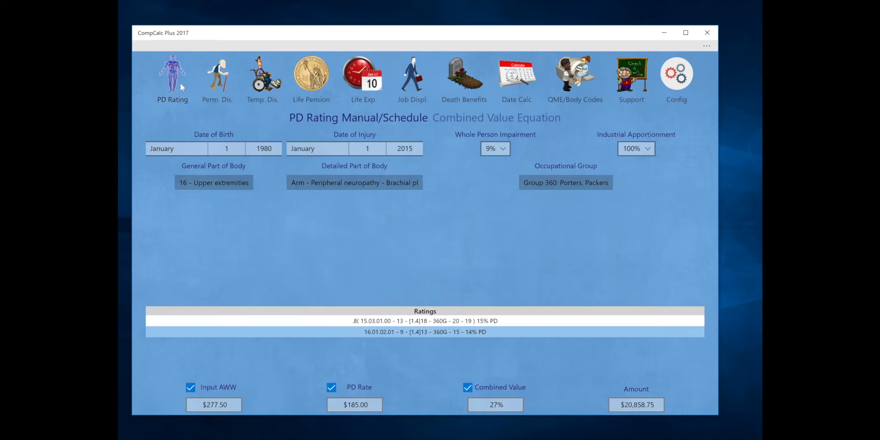
left_click(153, 42)
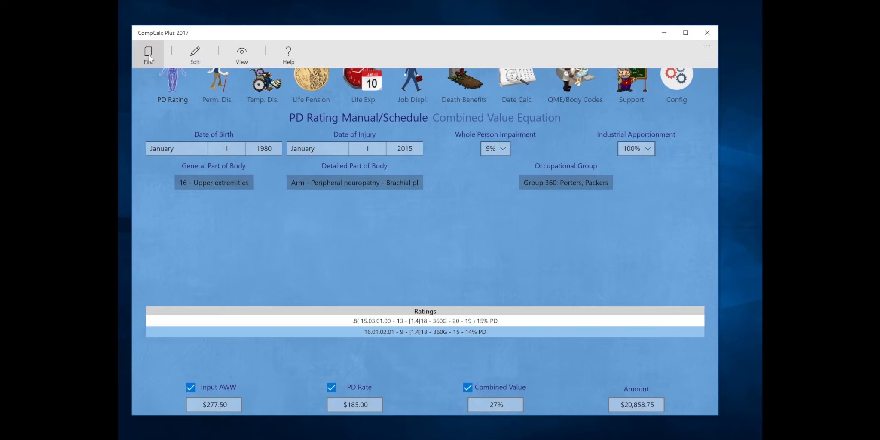
left_click(149, 57)
left_click(207, 59)
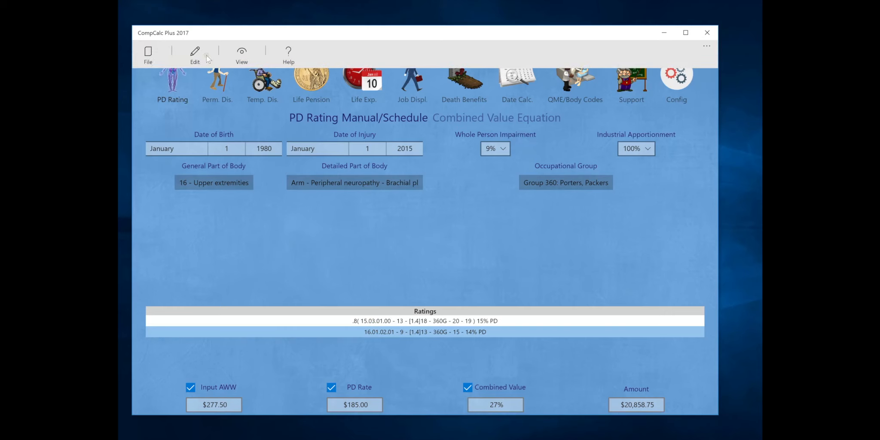
left_click(206, 57)
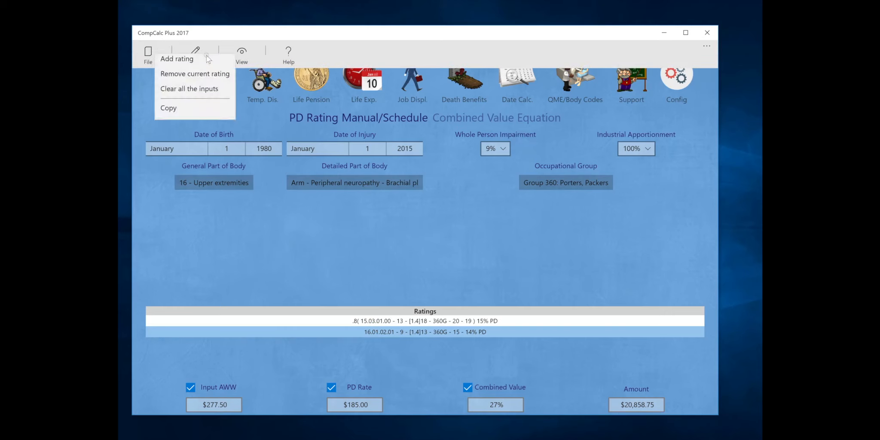
left_click(187, 96)
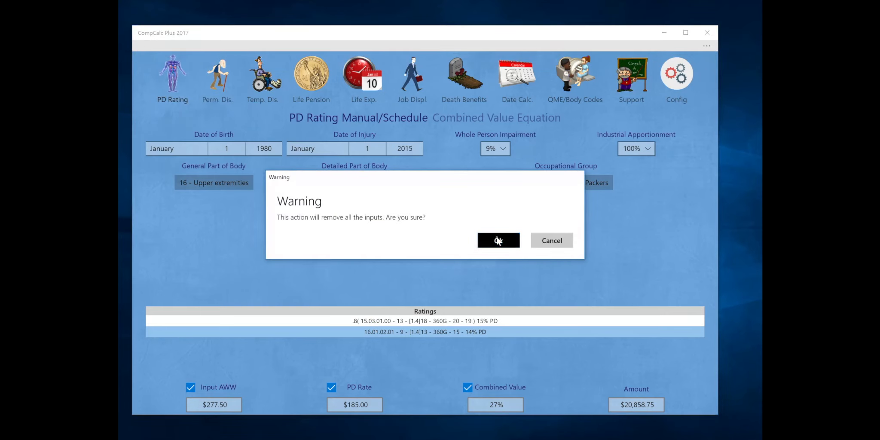
left_click(497, 240)
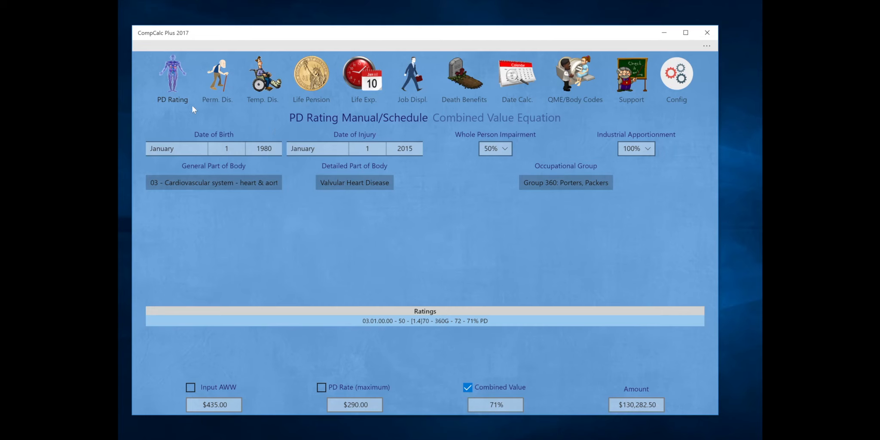
Restore the saved applicant via File > Restore, bringing back 27% combined worth $32,697.50
left_click(181, 49)
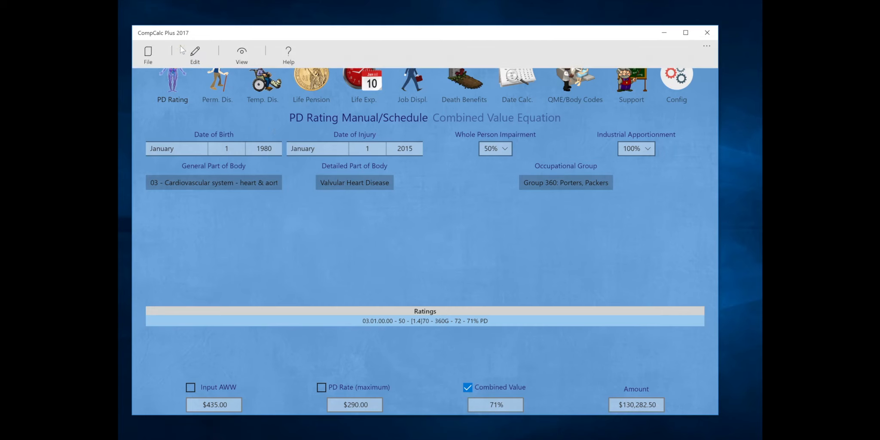
left_click(149, 56)
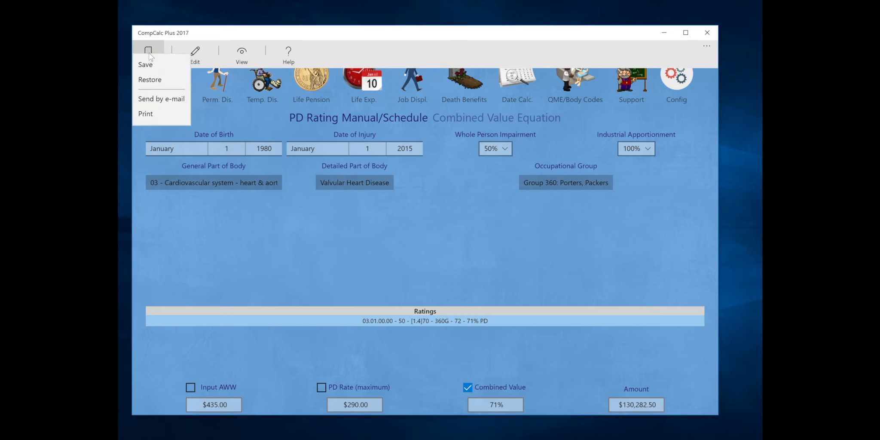
left_click(148, 80)
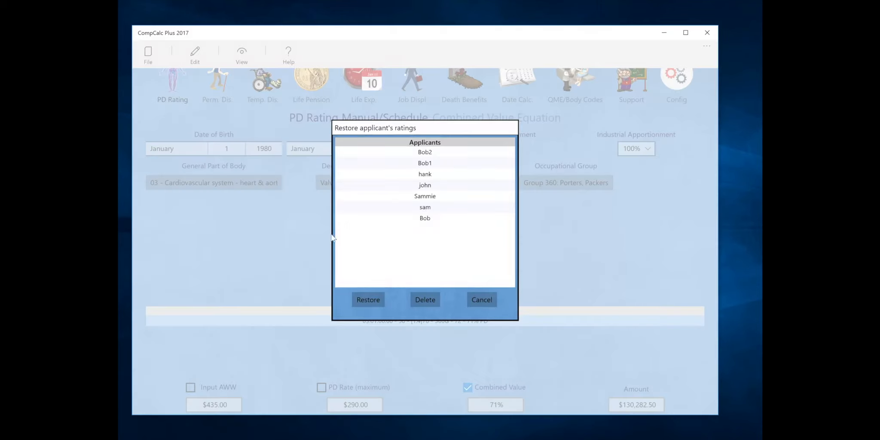
left_click(415, 196)
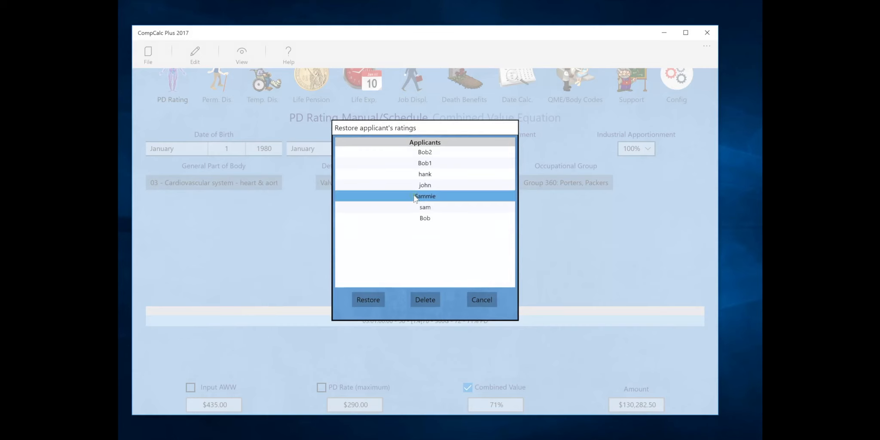
left_click(366, 300)
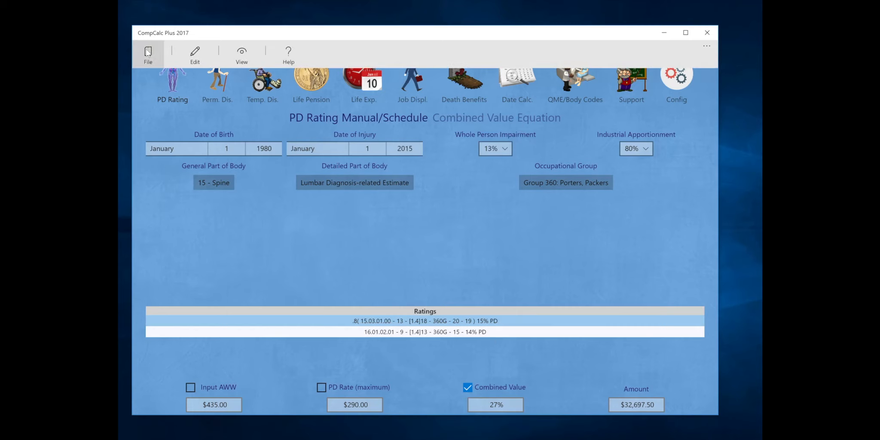
left_click(147, 52)
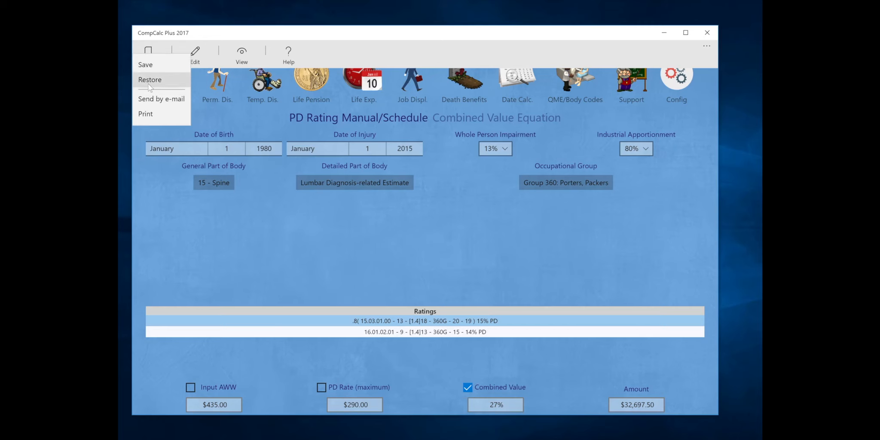
left_click(149, 112)
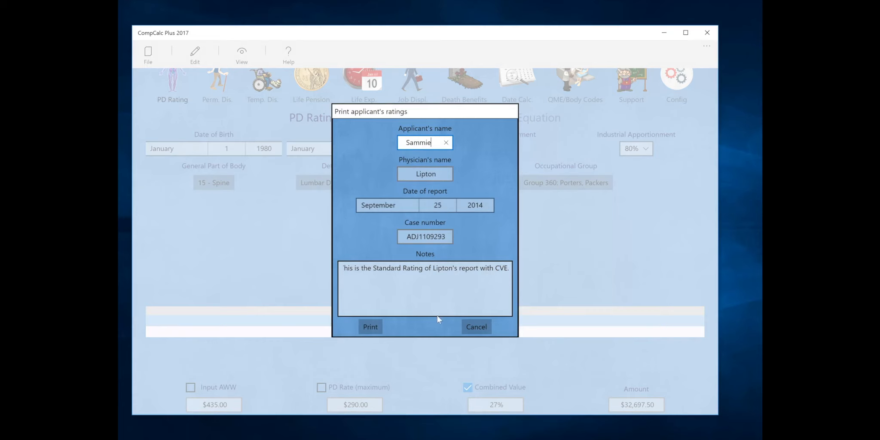
left_click(370, 327)
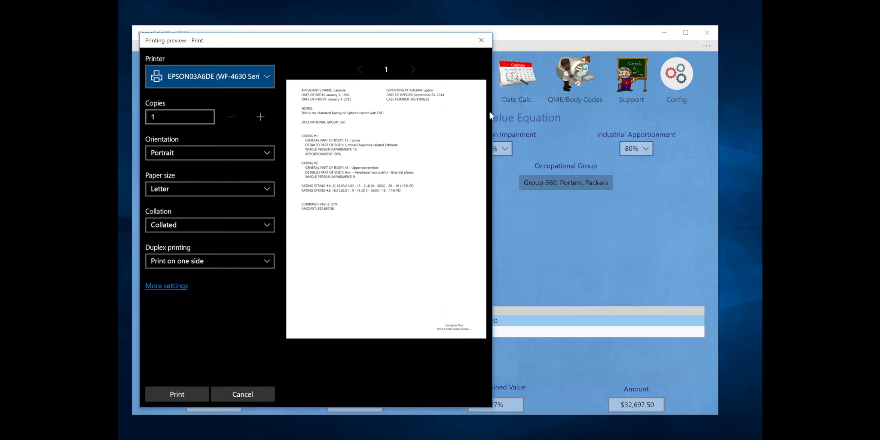
left_click(482, 41)
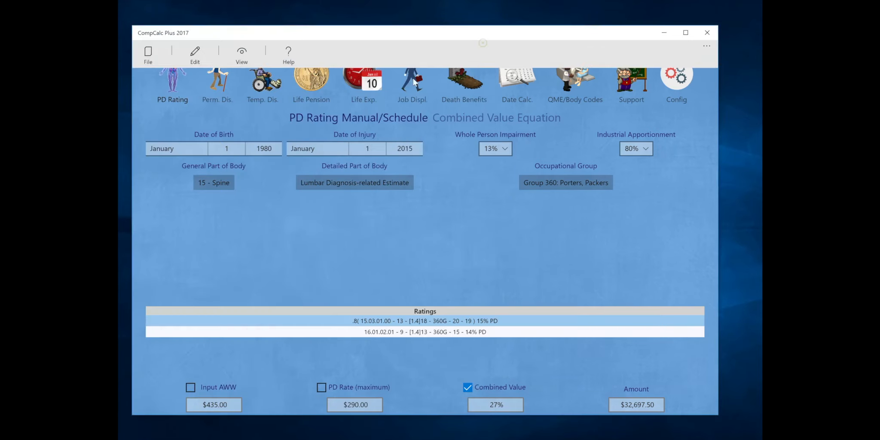
Open the File > Send by e-mail form, prefilled with names, report date, case number and note
left_click(257, 231)
left_click(156, 49)
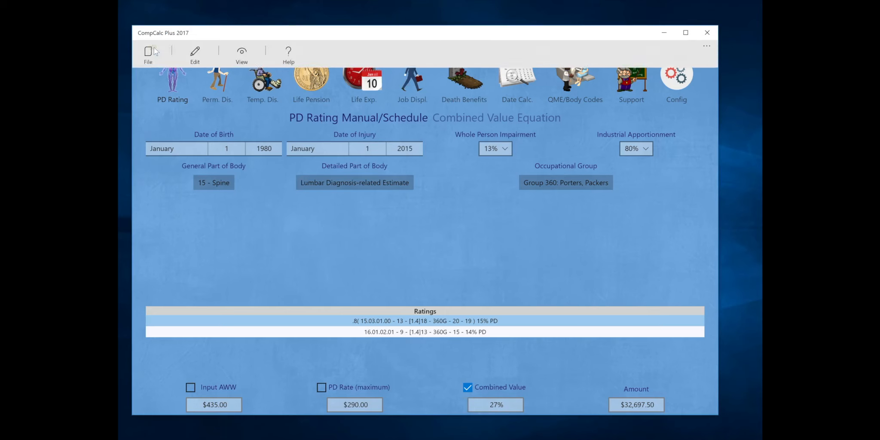
left_click(147, 53)
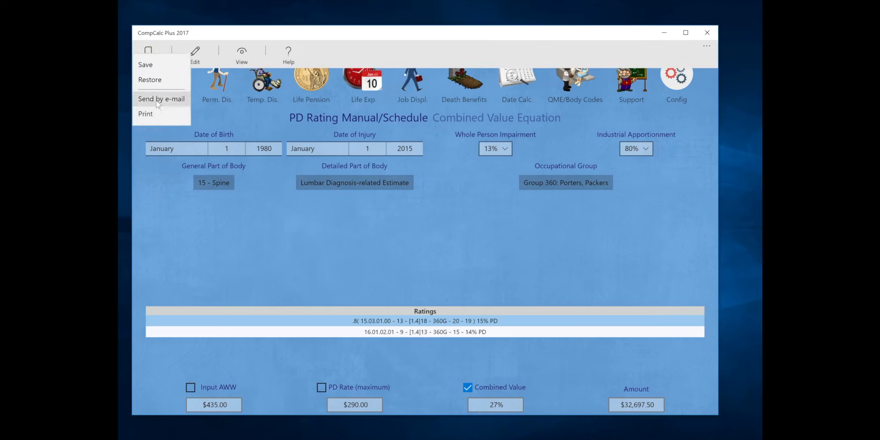
left_click(156, 100)
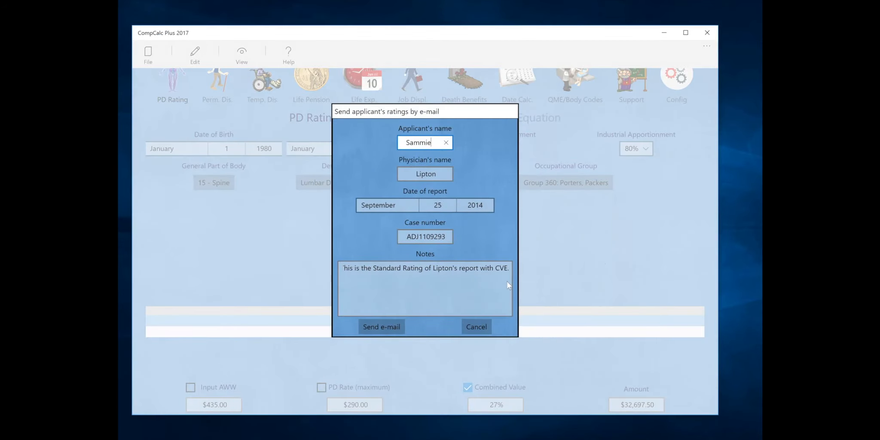
Generate a Mail draft containing the PD ratings report, then close the draft window
left_click(374, 326)
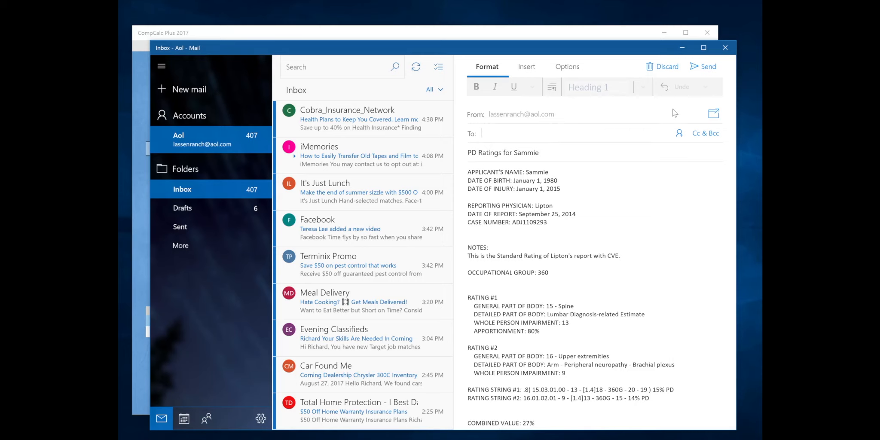
left_click(724, 49)
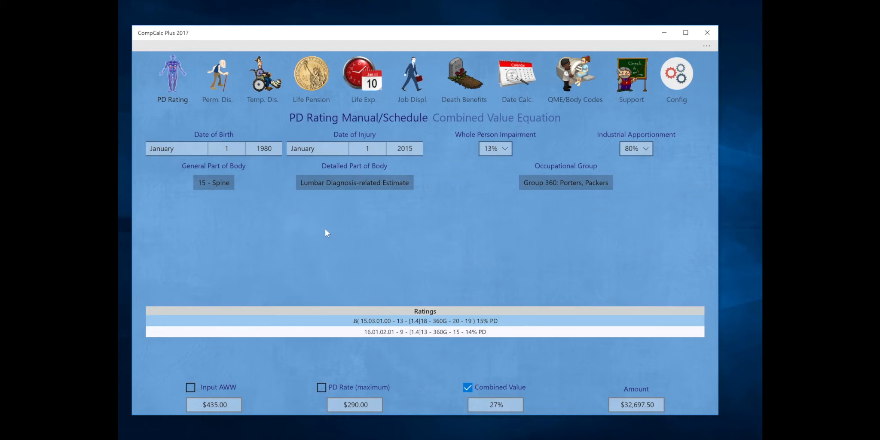
On the Combined Value Equation page, set the first permanent disability to 30%
left_click(449, 119)
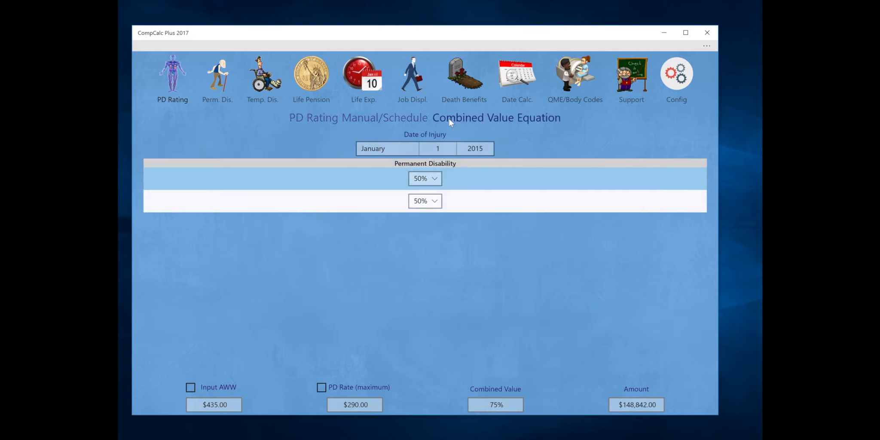
left_click(436, 179)
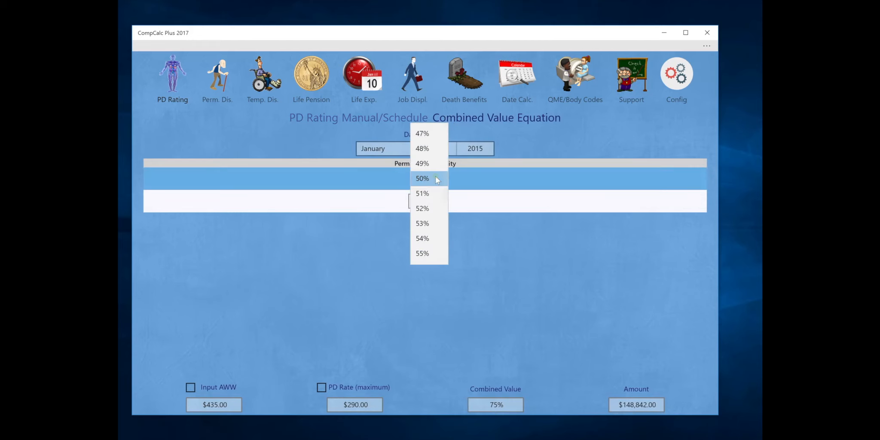
scroll(423, 149, "up", 10)
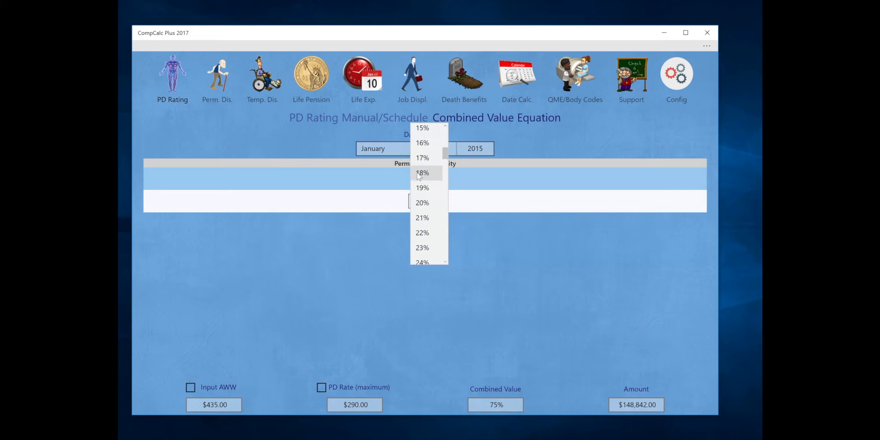
left_click(421, 173)
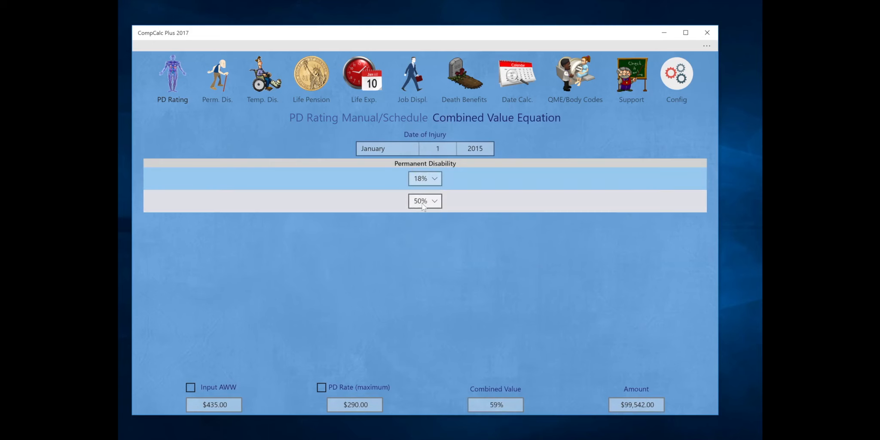
left_click(426, 178)
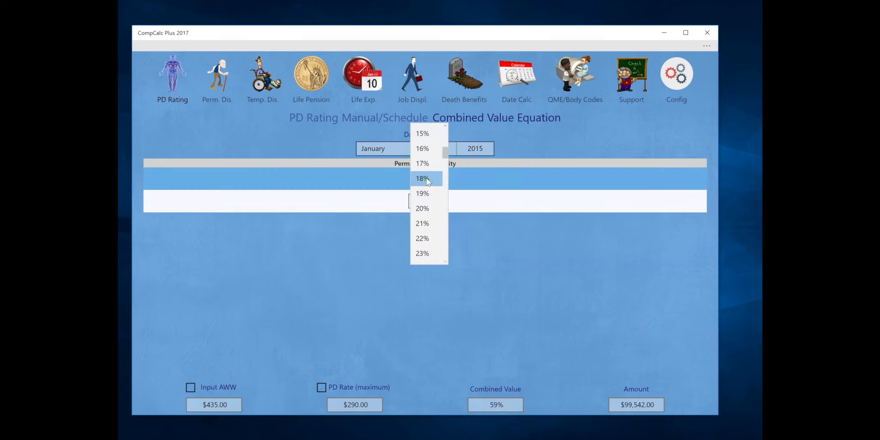
scroll(426, 231, "down", 3)
scroll(426, 241, "down", 2)
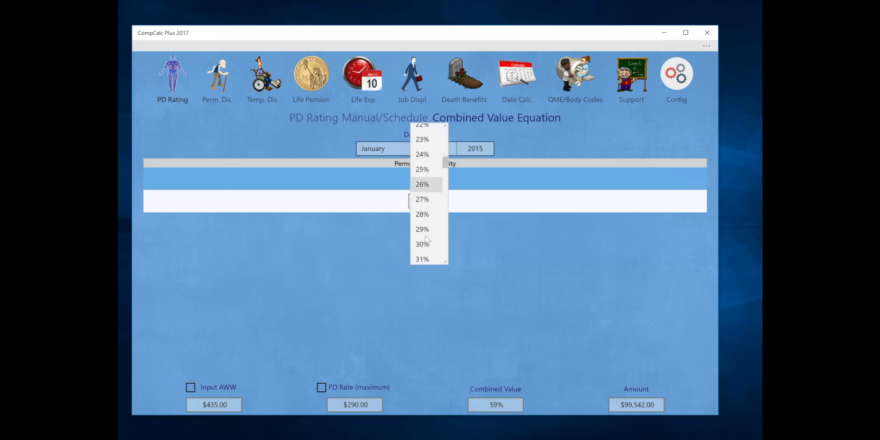
left_click(420, 231)
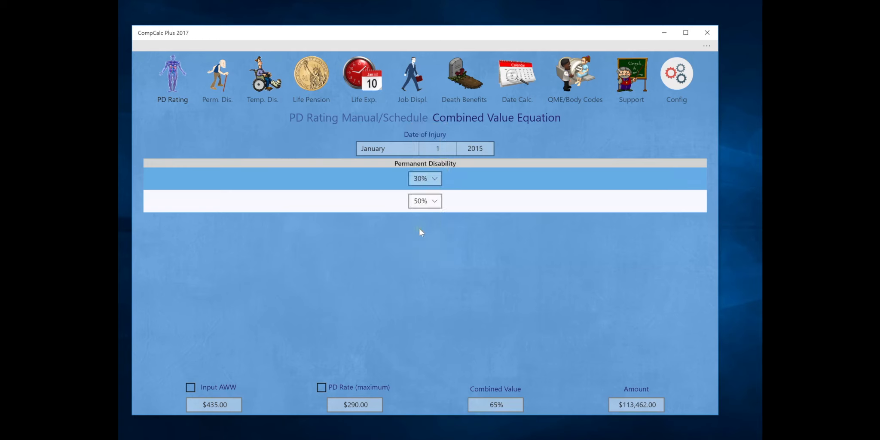
Set the second disability rating to 20%, yielding 44% combined and $66,410.00
left_click(429, 201)
scroll(429, 205, "up", 7)
scroll(429, 207, "up", 5)
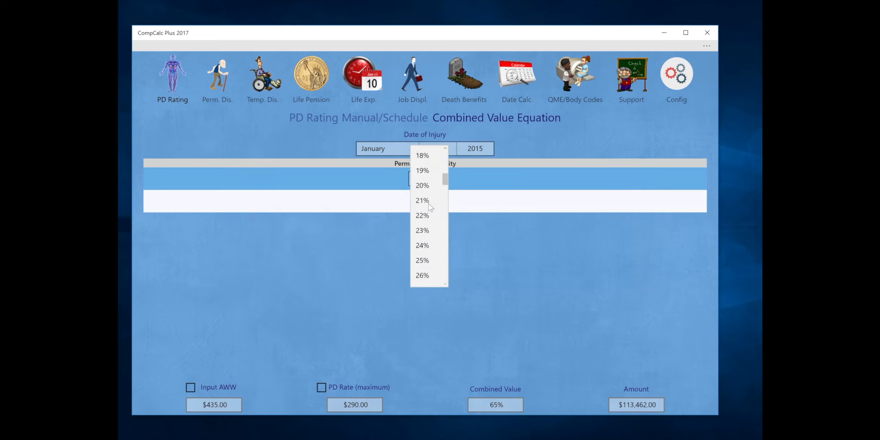
scroll(424, 223, "down", 1)
left_click(419, 238)
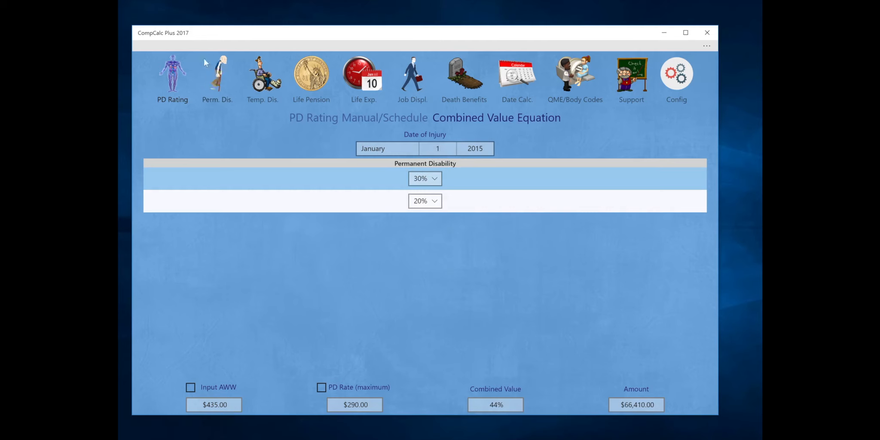
left_click(205, 45)
Add a third disability rating via Edit > Add rating and set it to 10%
left_click(192, 52)
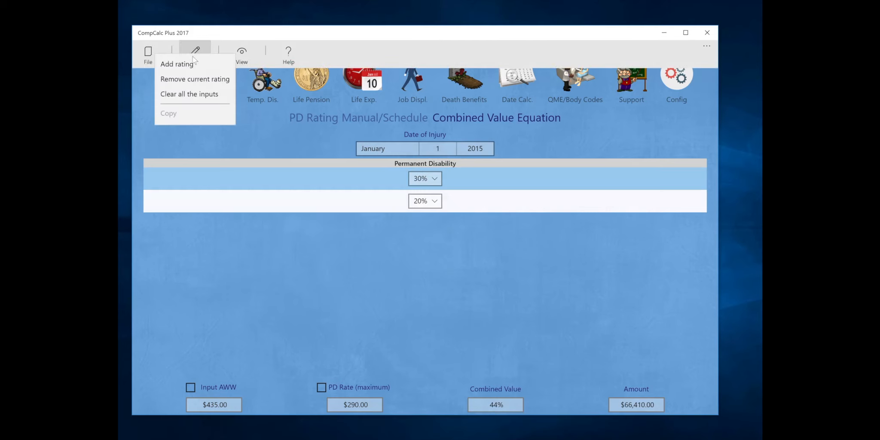
left_click(185, 65)
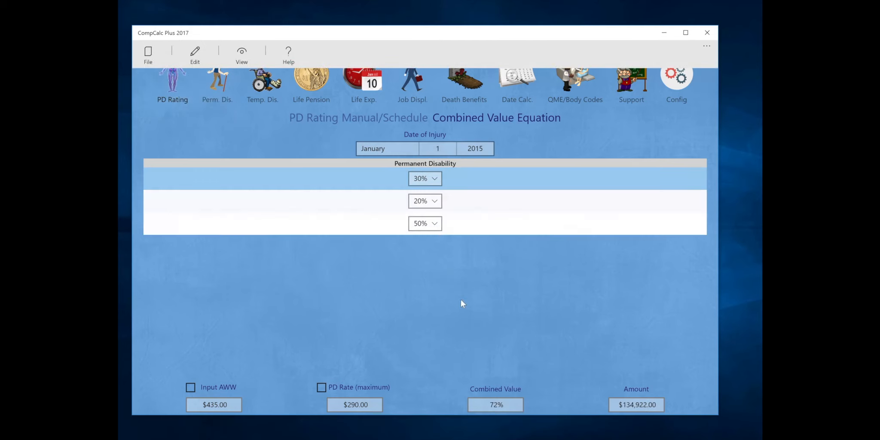
left_click(435, 225)
left_click(435, 225)
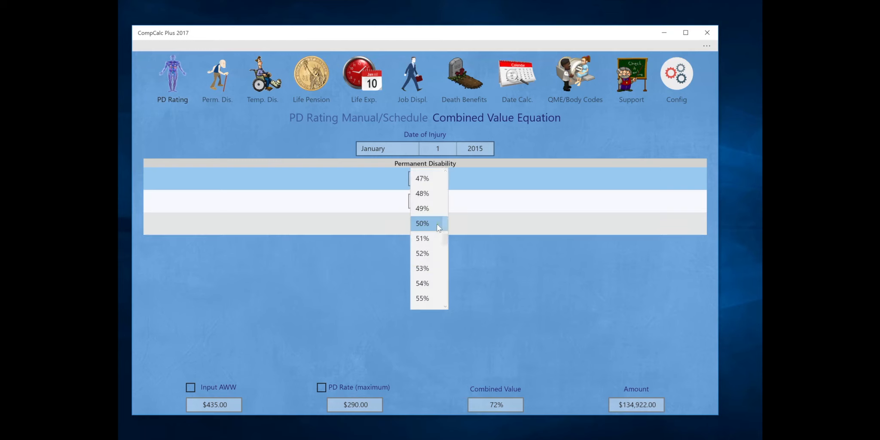
scroll(435, 226, "up", 10)
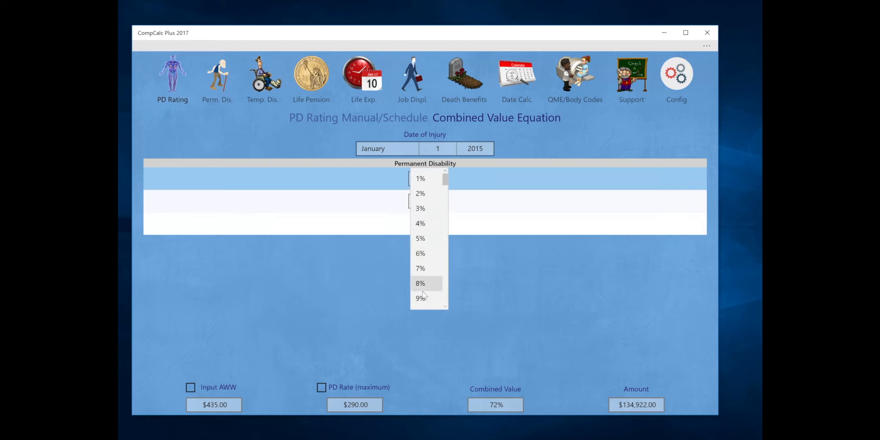
scroll(423, 281, "down", 1)
left_click(419, 275)
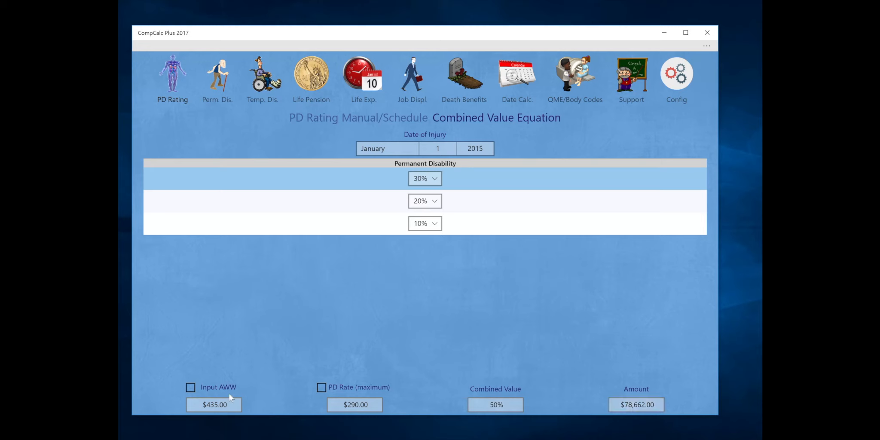
Switch on Input AWW and try custom weekly wages of $600 and $900
left_click(188, 385)
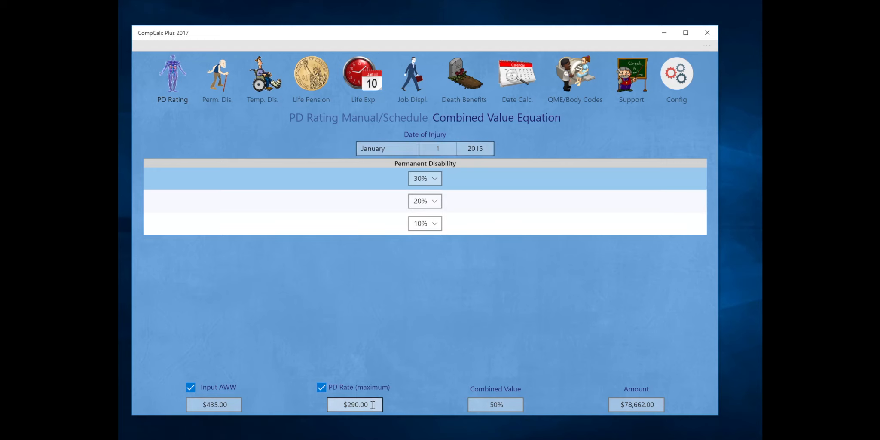
left_click(236, 407)
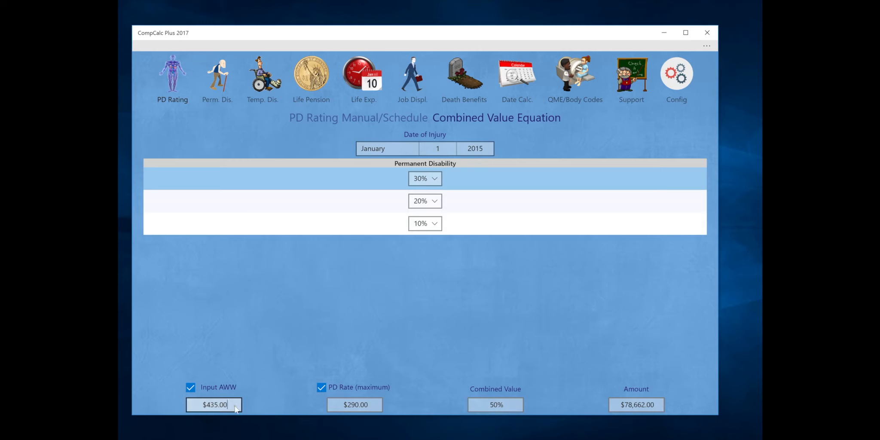
key("BackSpace")
key("BackSpace")
key("BackSpace")
key("BackSpace")
key("BackSpace")
key("BackSpace")
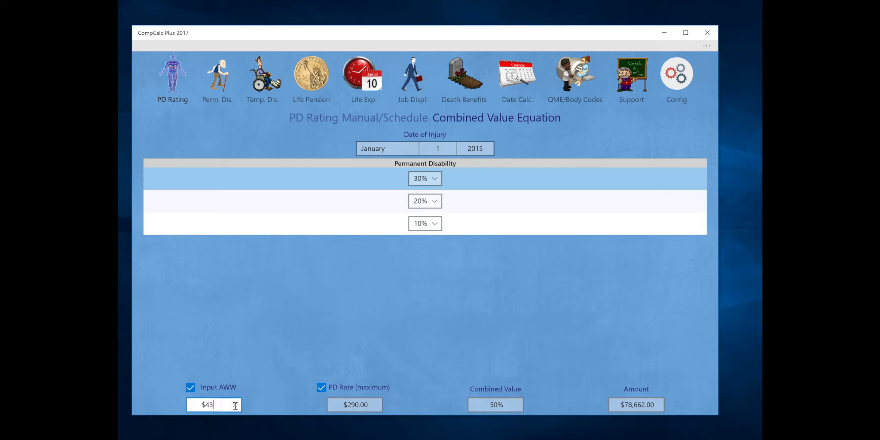
type("600")
left_click(277, 396)
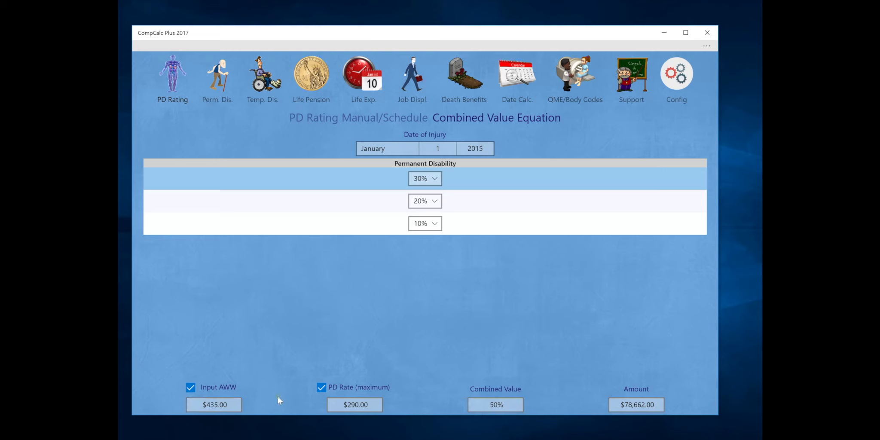
left_click(231, 405)
key("BackSpace")
key("BackSpace")
key("BackSpace")
key("BackSpace")
key("BackSpace")
key("BackSpace")
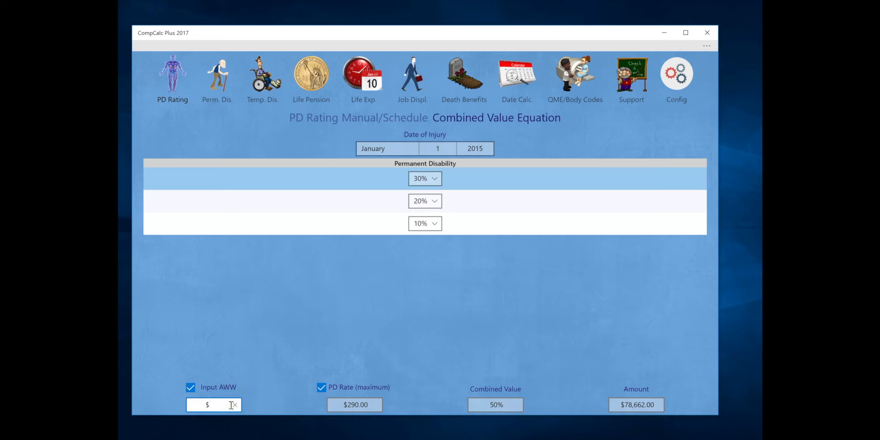
type("900")
key("Return")
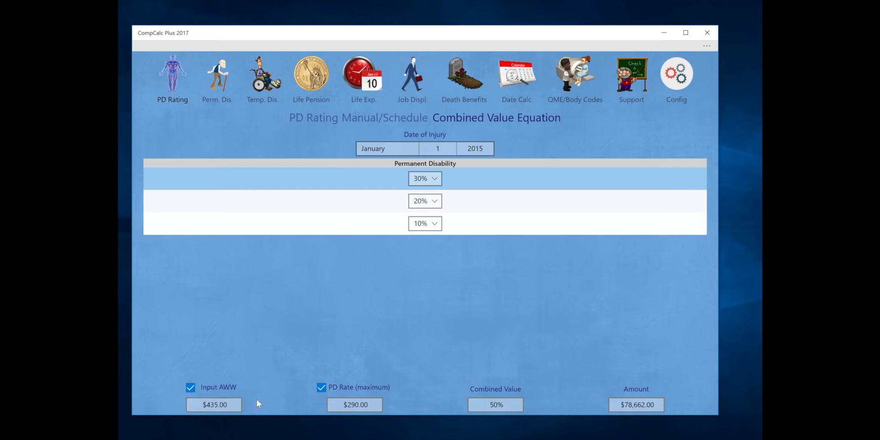
Settle the weekly wage at $300, giving a $200.00 PD rate and $54,250.00
left_click(230, 406)
key("BackSpace")
key("BackSpace")
key("BackSpace")
key("BackSpace")
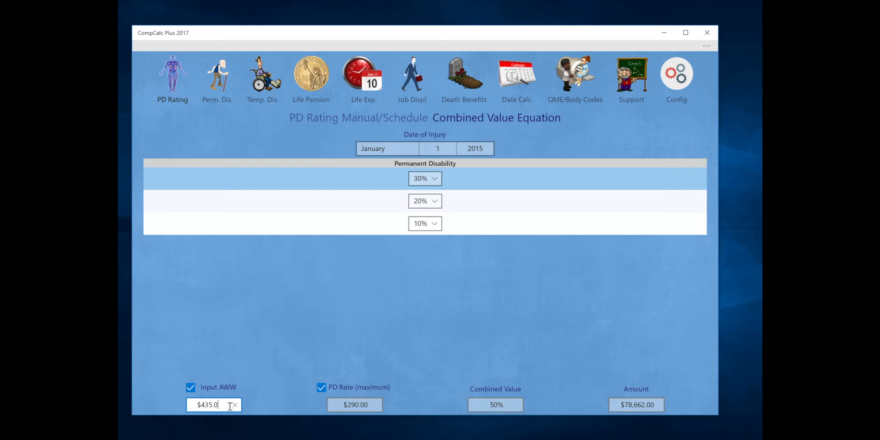
key("BackSpace")
key("BackSpace")
type("300")
left_click(586, 404)
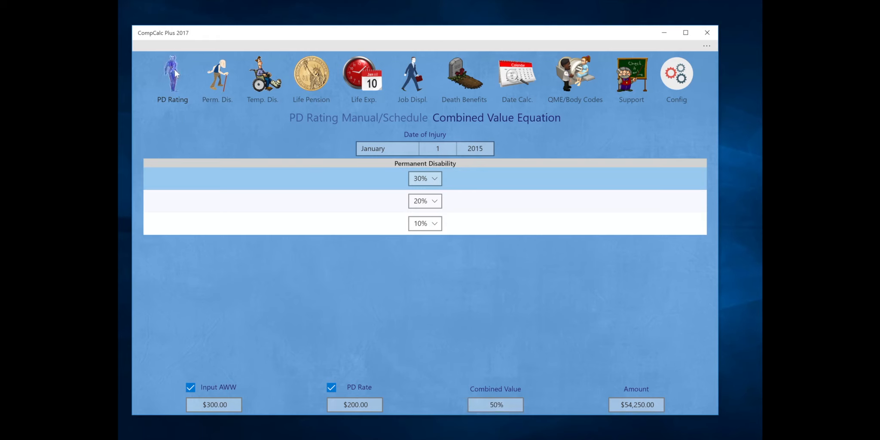
Toggle between Combined Value Equation and PD Rating Manual/Schedule, then show Support & Training
left_click(348, 116)
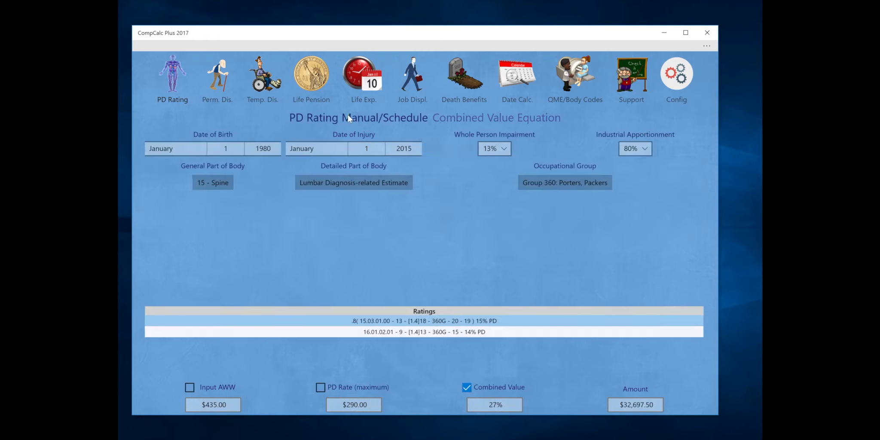
left_click(495, 118)
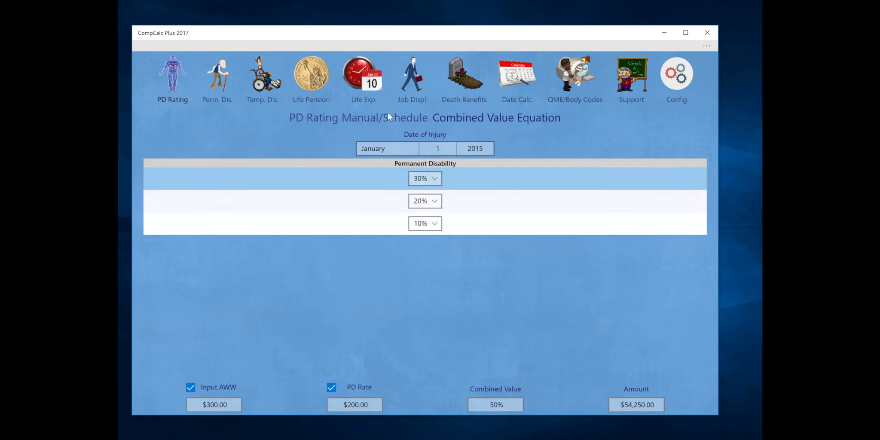
left_click(388, 115)
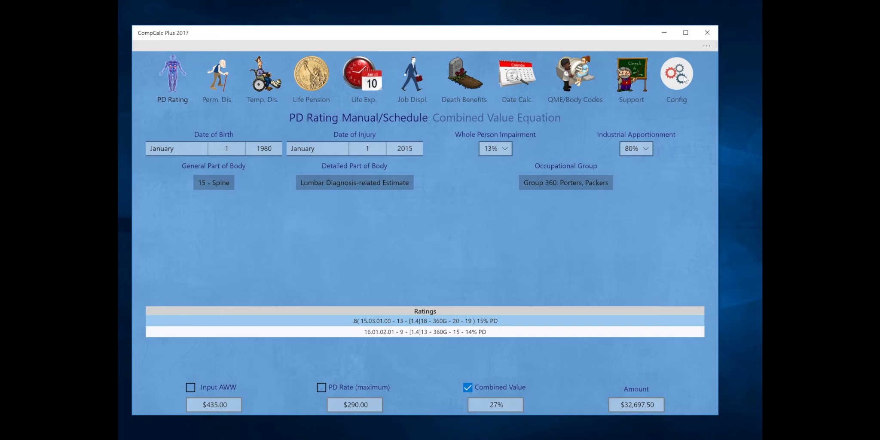
left_click(640, 74)
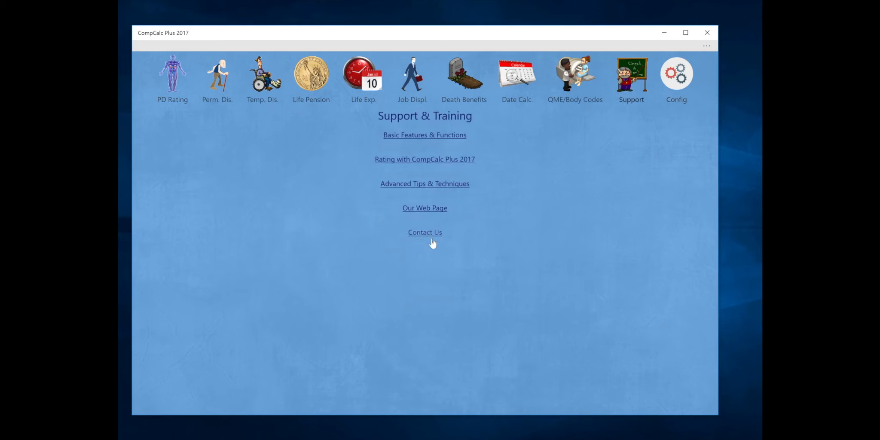
Expand the command bar and bring up the Help menu with About, tutorials and Contact Us
left_click(230, 47)
left_click(292, 56)
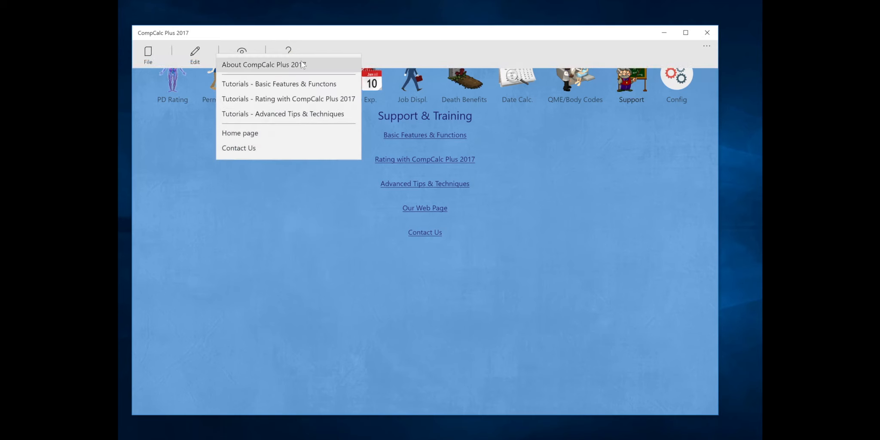
Read the About CompCalc Plus 2017 information, close it, and return to PD Rating Manual/Schedule
left_click(300, 64)
scroll(520, 262, "down", 5)
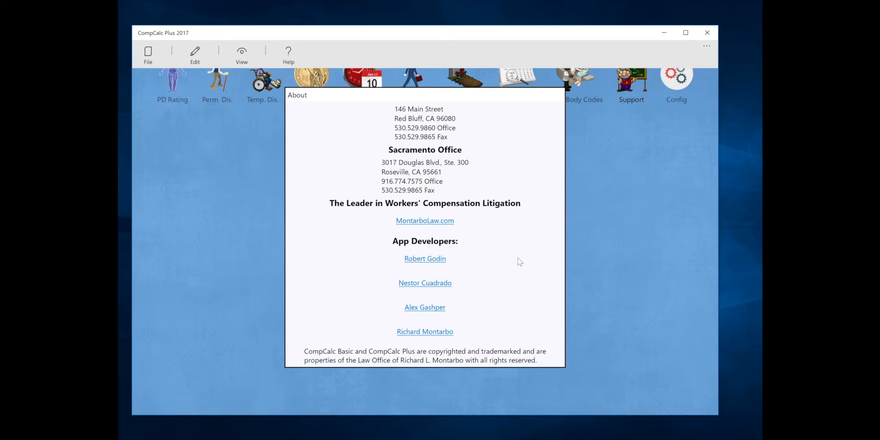
left_click(603, 237)
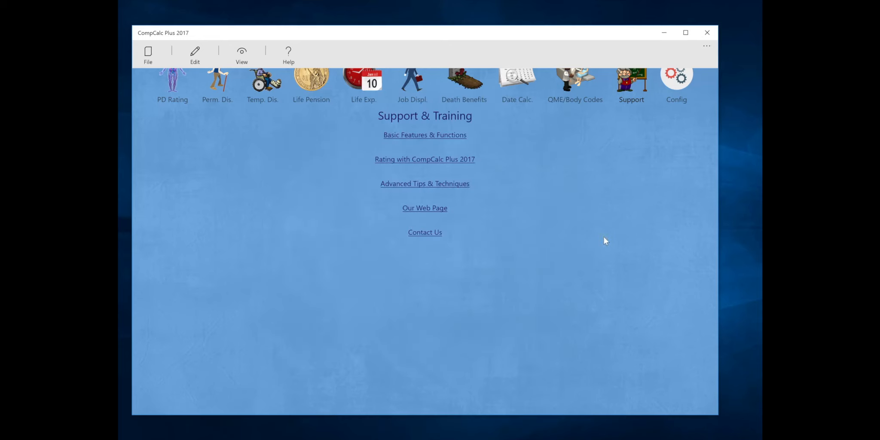
left_click(173, 77)
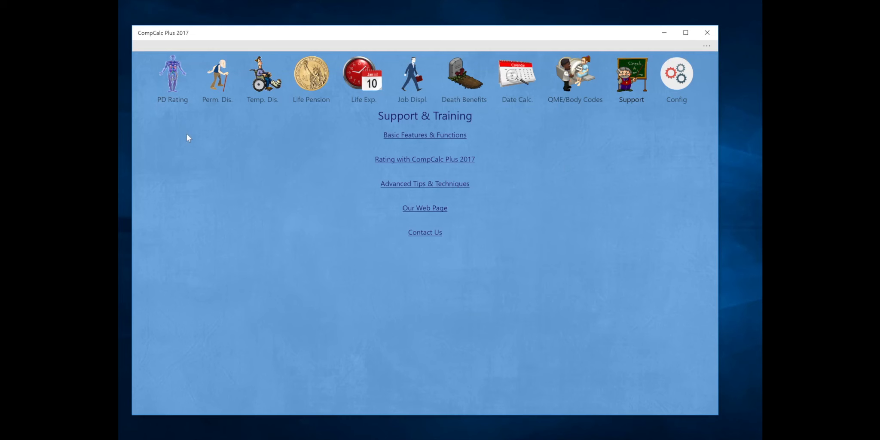
left_click(171, 84)
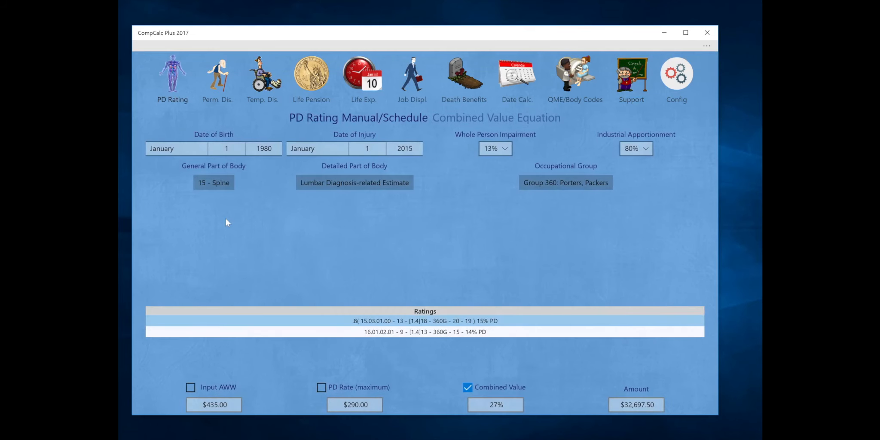